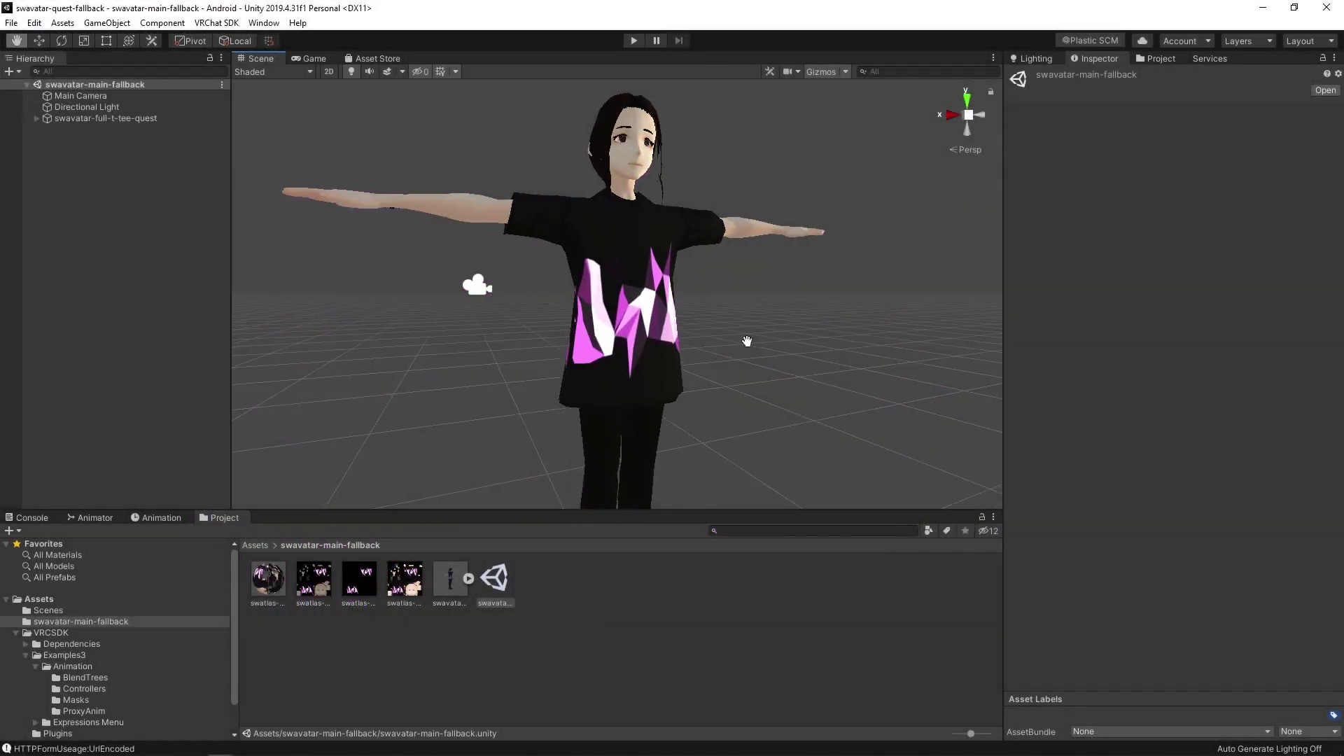
- Customize the avatar descriptor's playable layers and open the Base locomotion layer for a custom controller
middle_drag(747, 341, 711, 360)
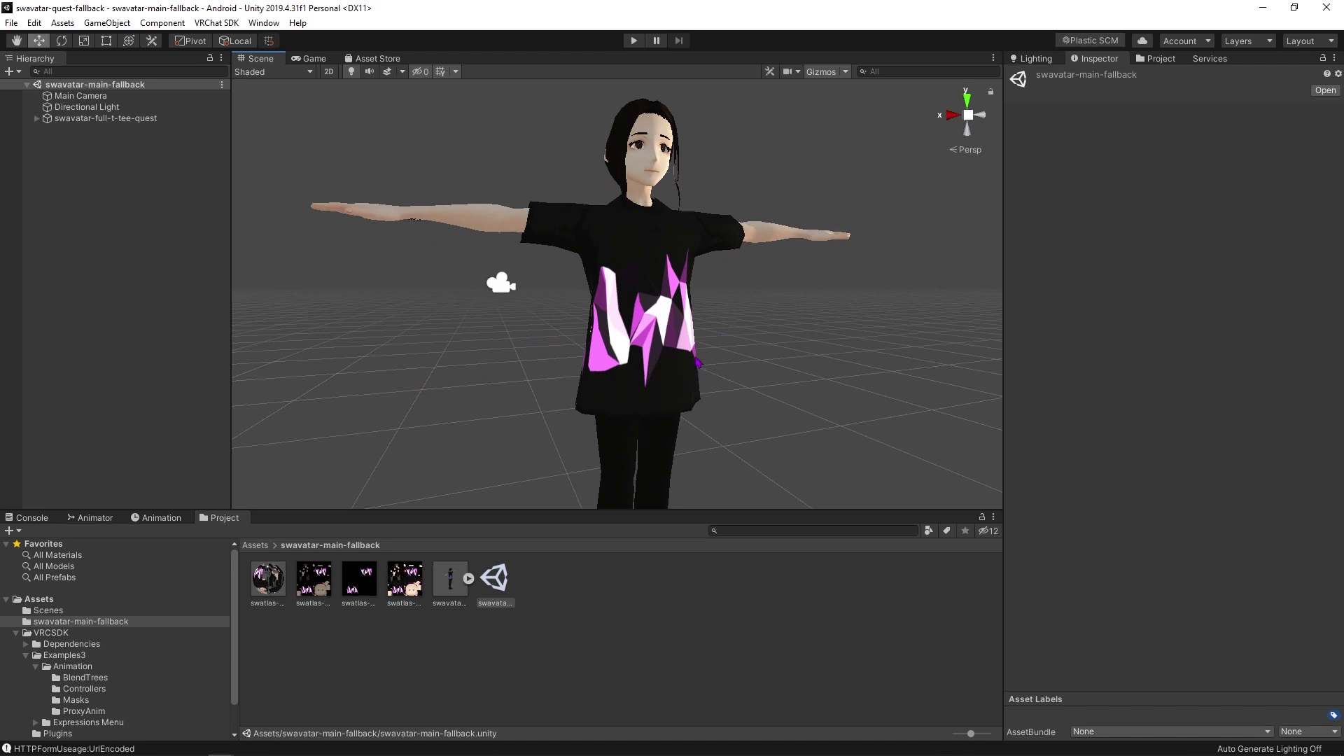
middle_drag(760, 441, 690, 364)
middle_drag(615, 322, 676, 404)
scroll(690, 399, down, 5)
scroll(672, 347, up, 5)
scroll(676, 404, down, 5)
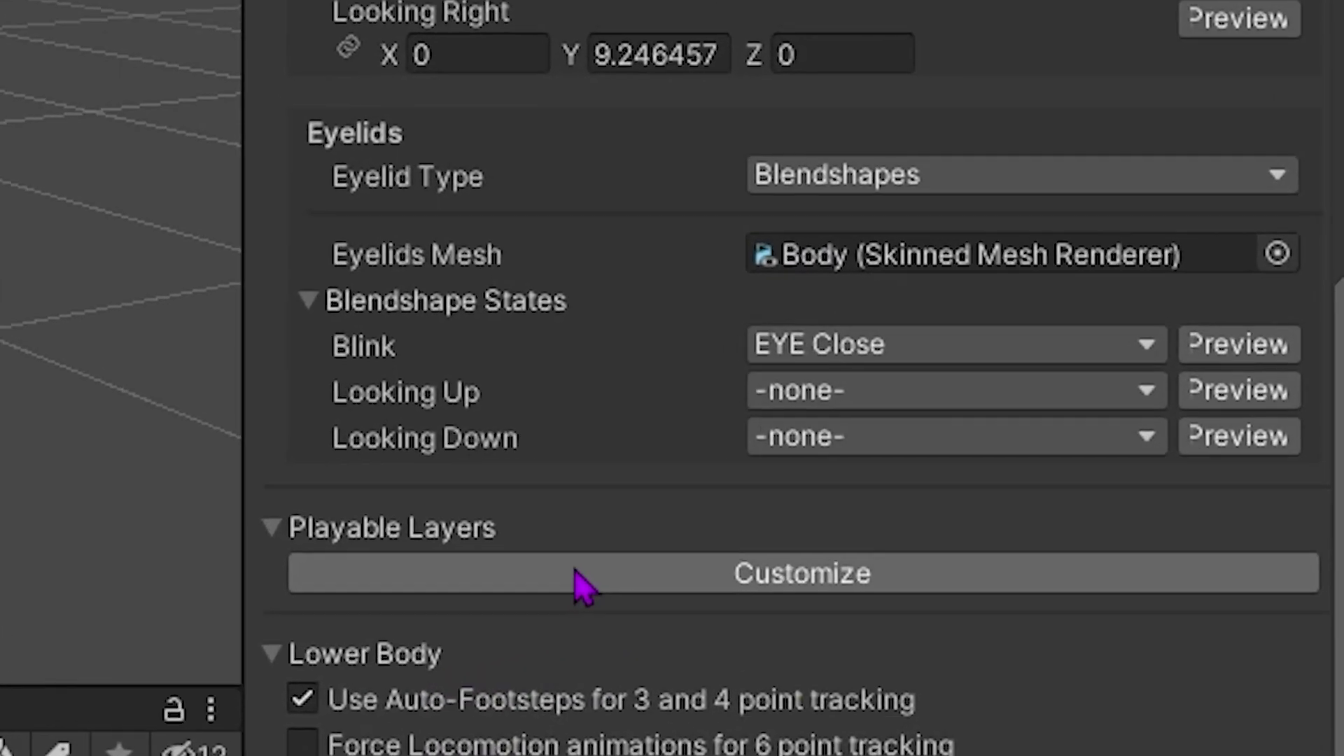
click(766, 540)
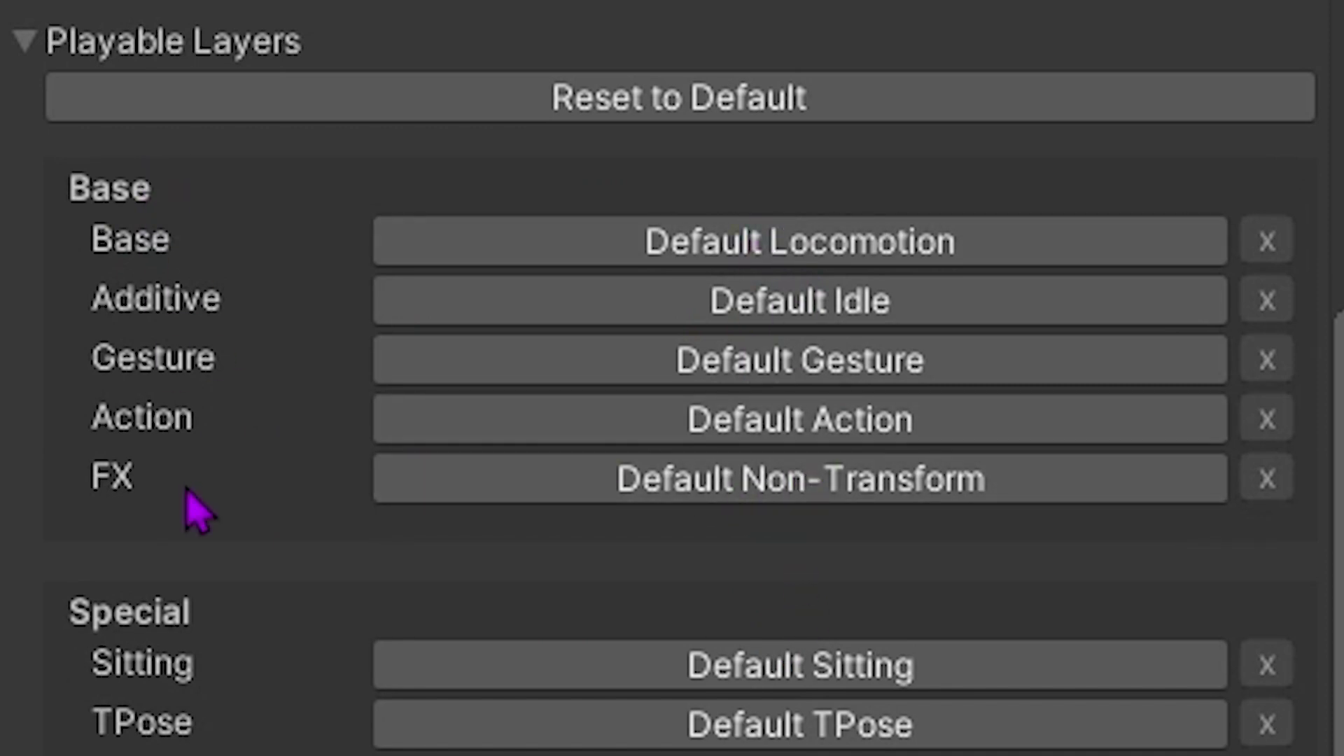
click(798, 256)
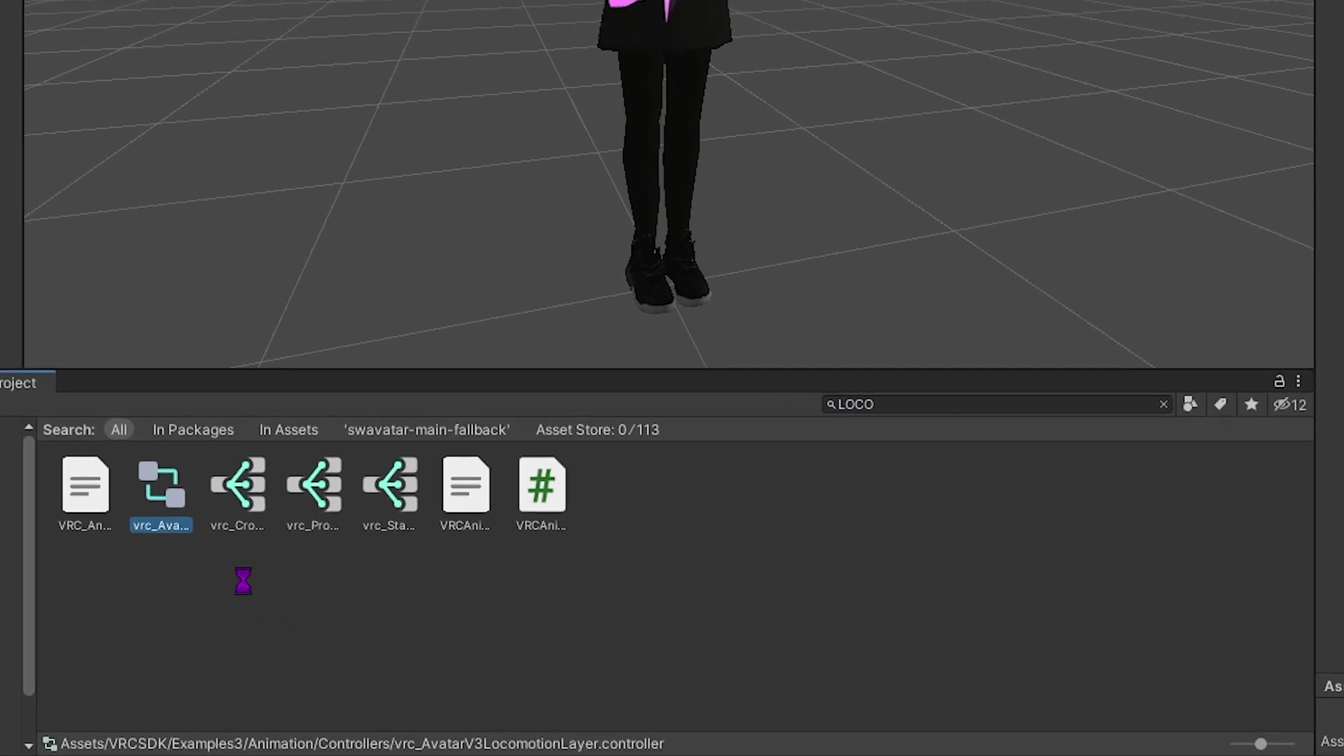
- Duplicate the vrc_AvatarV3LocomotionLayer controller and move the copy into the swavatar-main-fallback folder
key(ctrl+d)
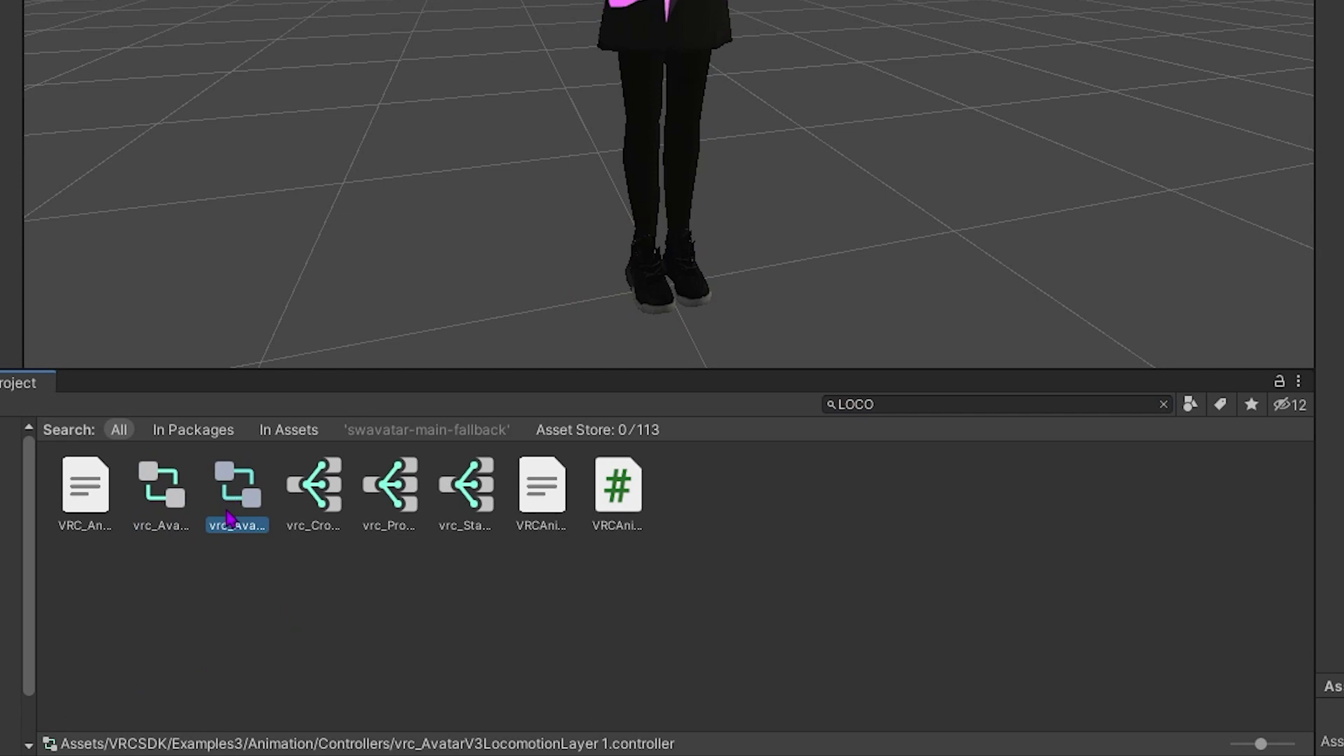
drag(235, 496, 114, 554)
click(113, 558)
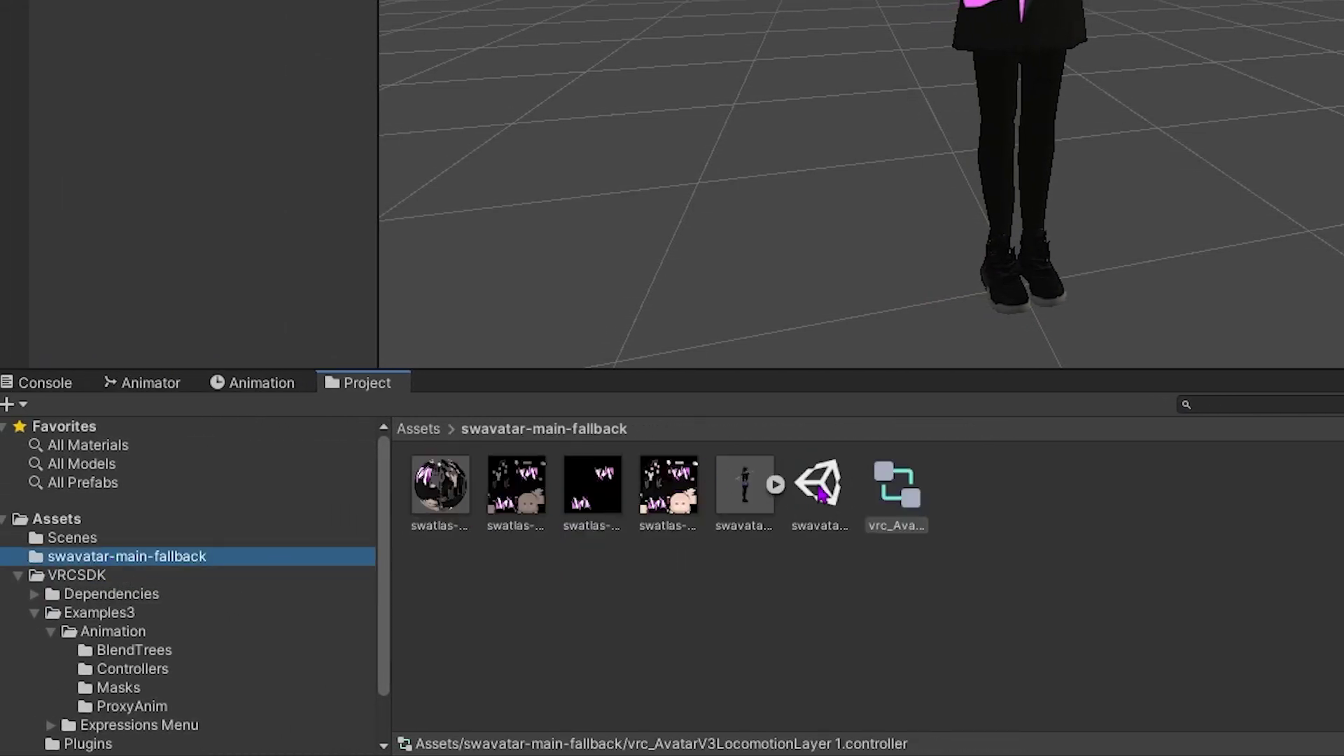
- Open the copied locomotion controller's state graph and examine the motions of its Crouching and Prone states
click(908, 495)
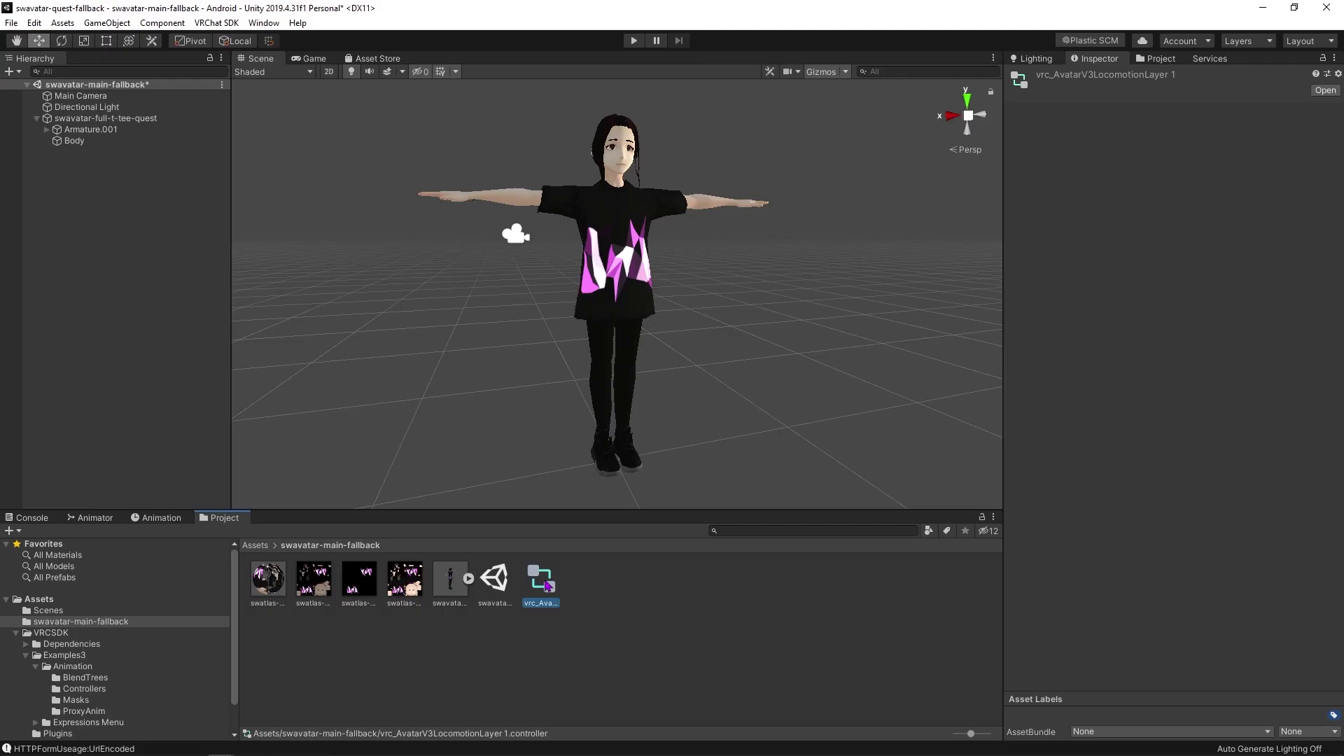
double_click(903, 494)
middle_drag(706, 566, 676, 620)
scroll(711, 620, down, 6)
scroll(687, 658, up, 1)
scroll(675, 630, up, 1)
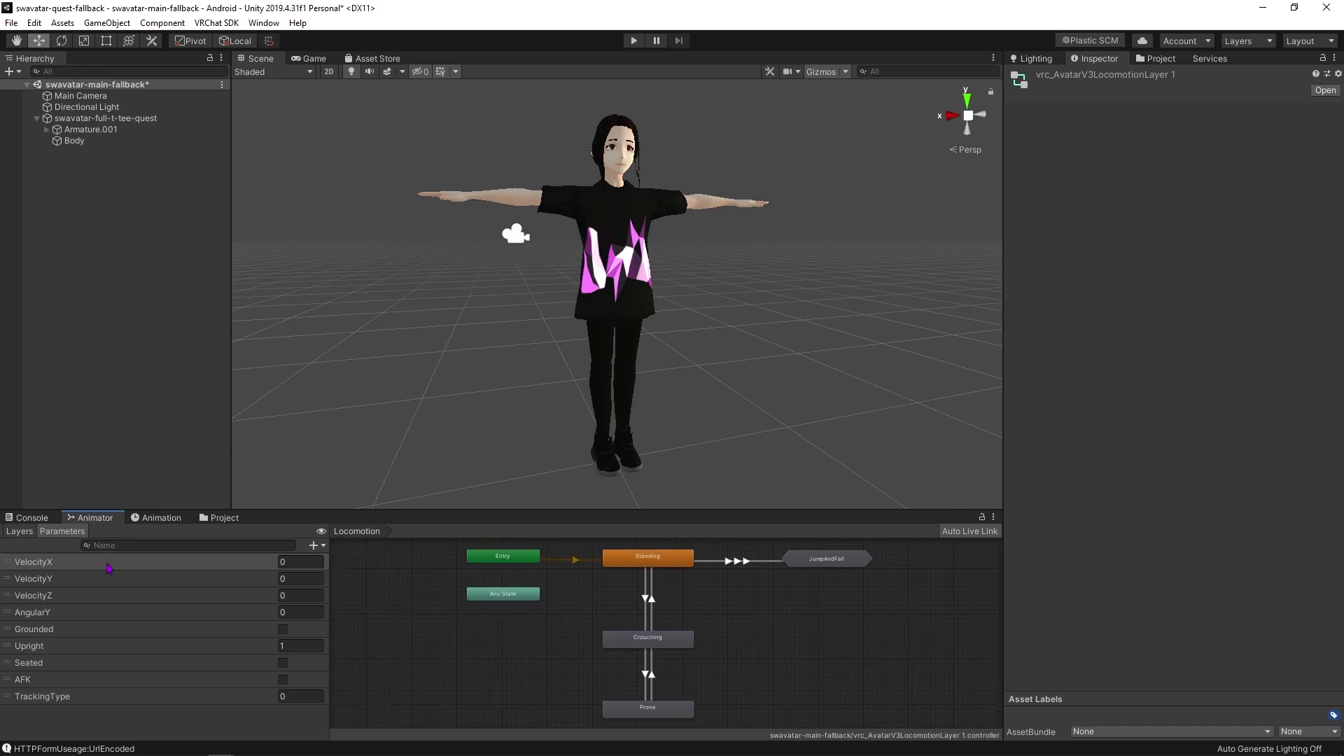
click(657, 647)
click(670, 708)
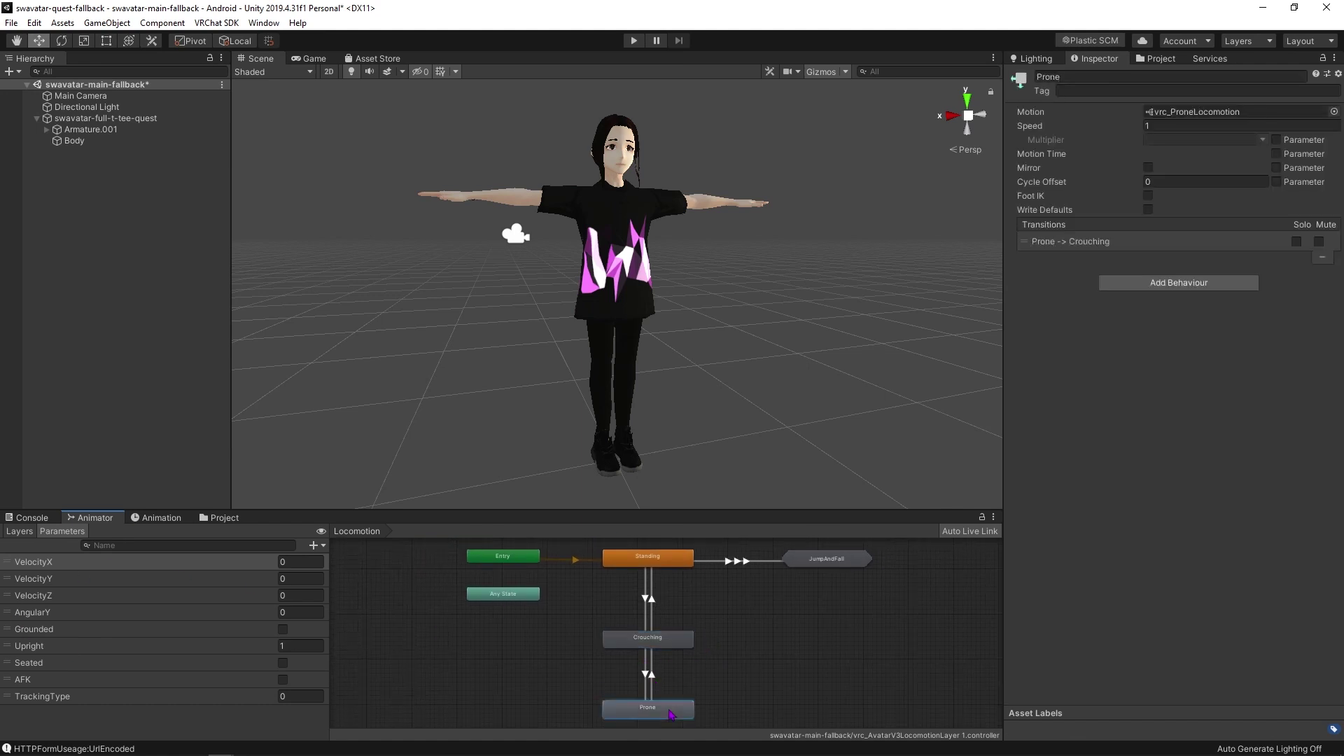
click(671, 640)
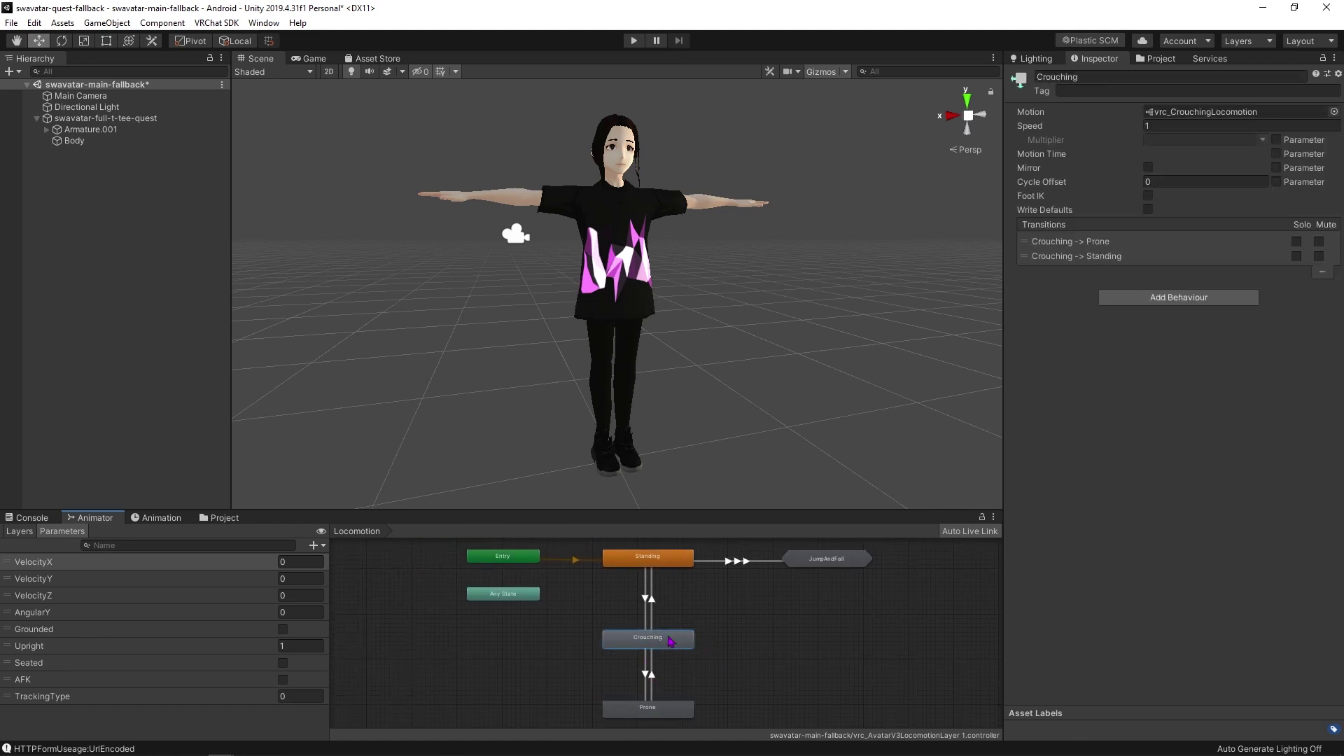
click(676, 714)
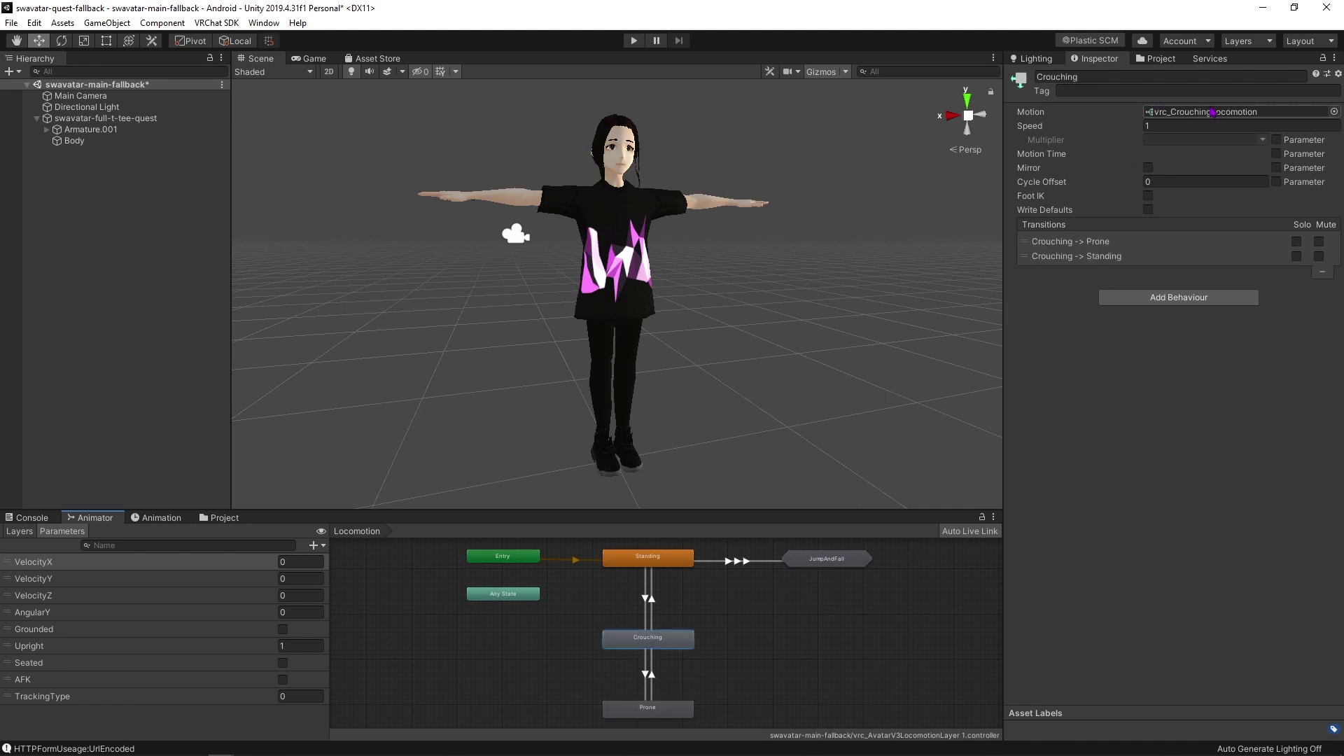
- Duplicate the VRCSDK crouching, prone and standing blend trees and move the copies into the swavatar-main-fallback folder
click(1211, 115)
click(222, 518)
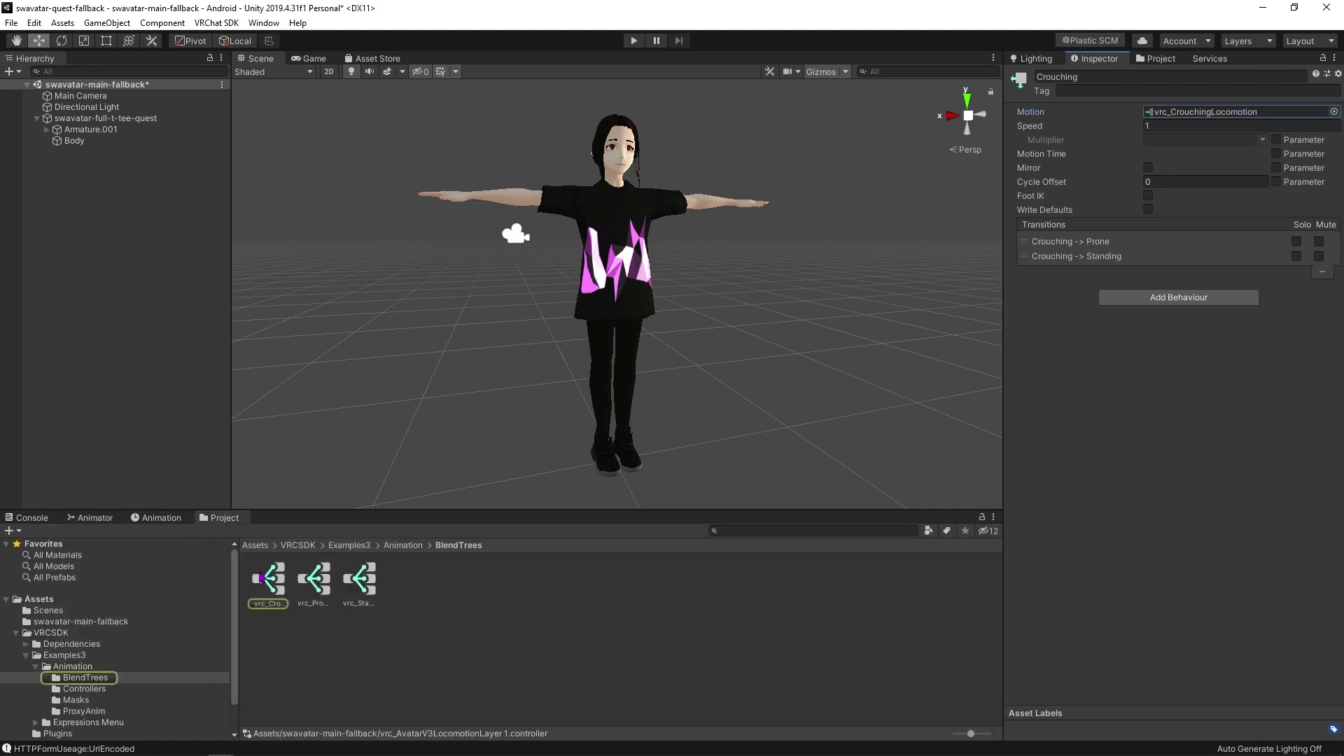
click(275, 596)
click(315, 586)
click(358, 582)
click(320, 586)
click(272, 583)
click(315, 584)
click(360, 583)
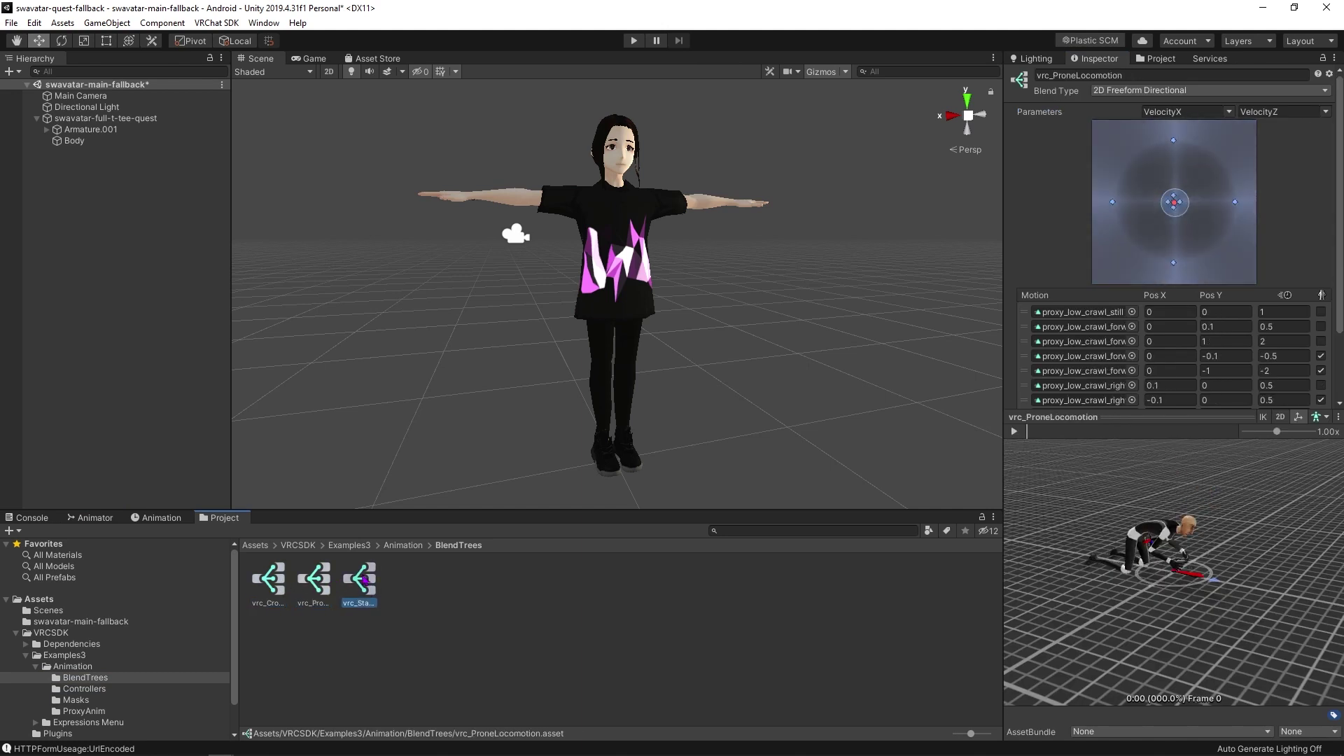
key(ctrl+a)
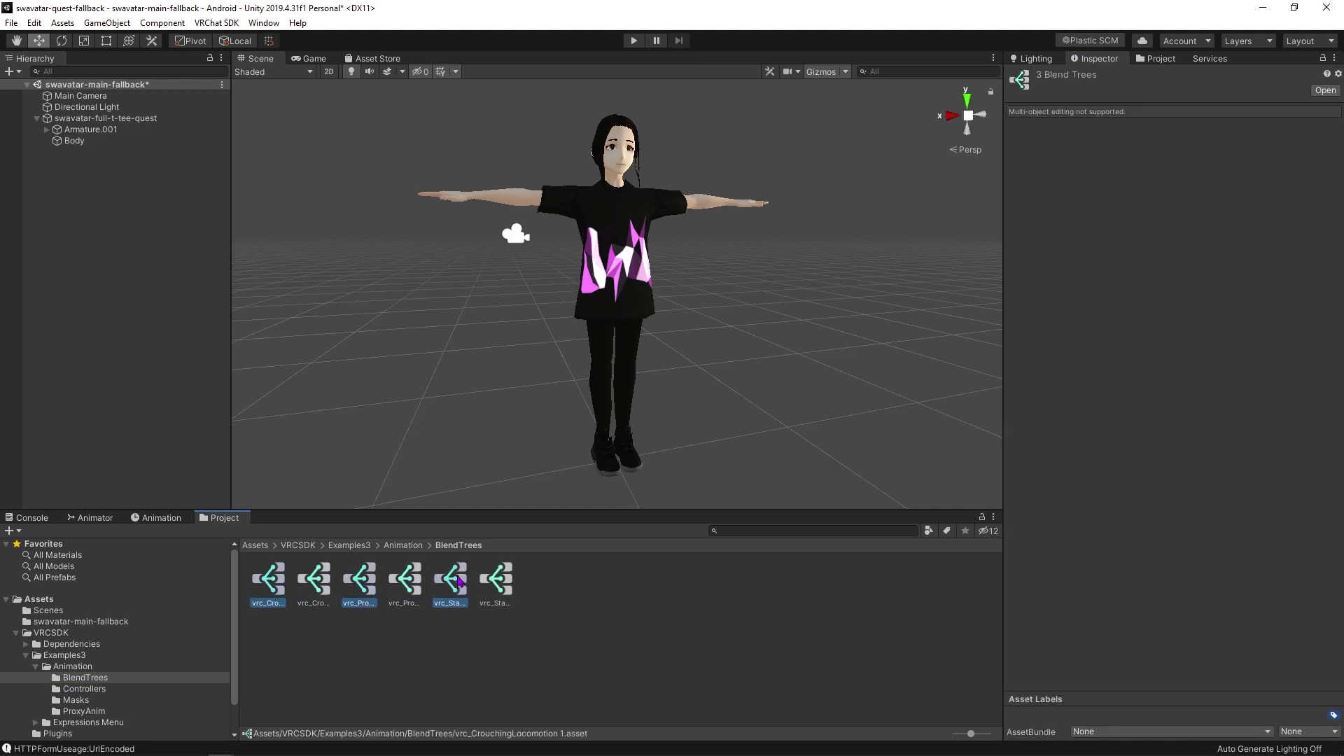
drag(458, 581, 67, 628)
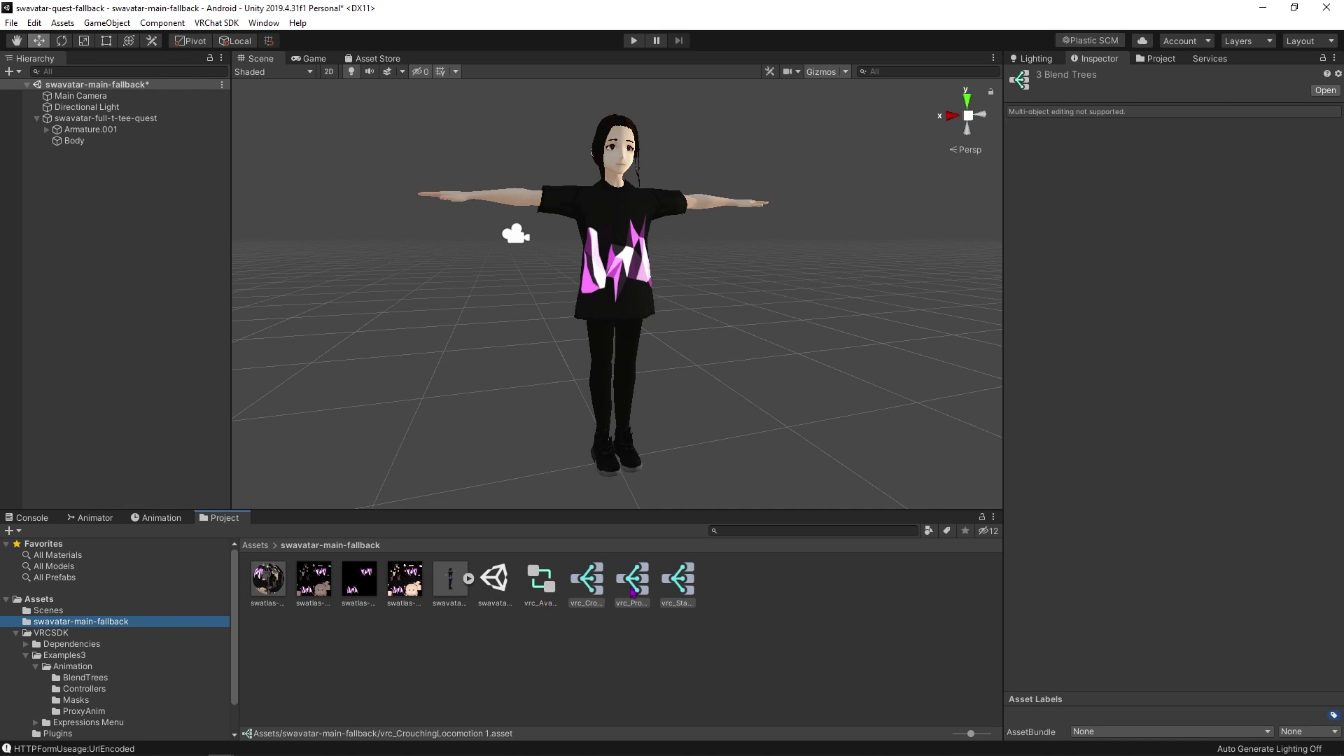
- Rename the copied locomotion controller as swavatar-loco-AC
click(585, 582)
click(631, 585)
click(676, 585)
right_click(543, 578)
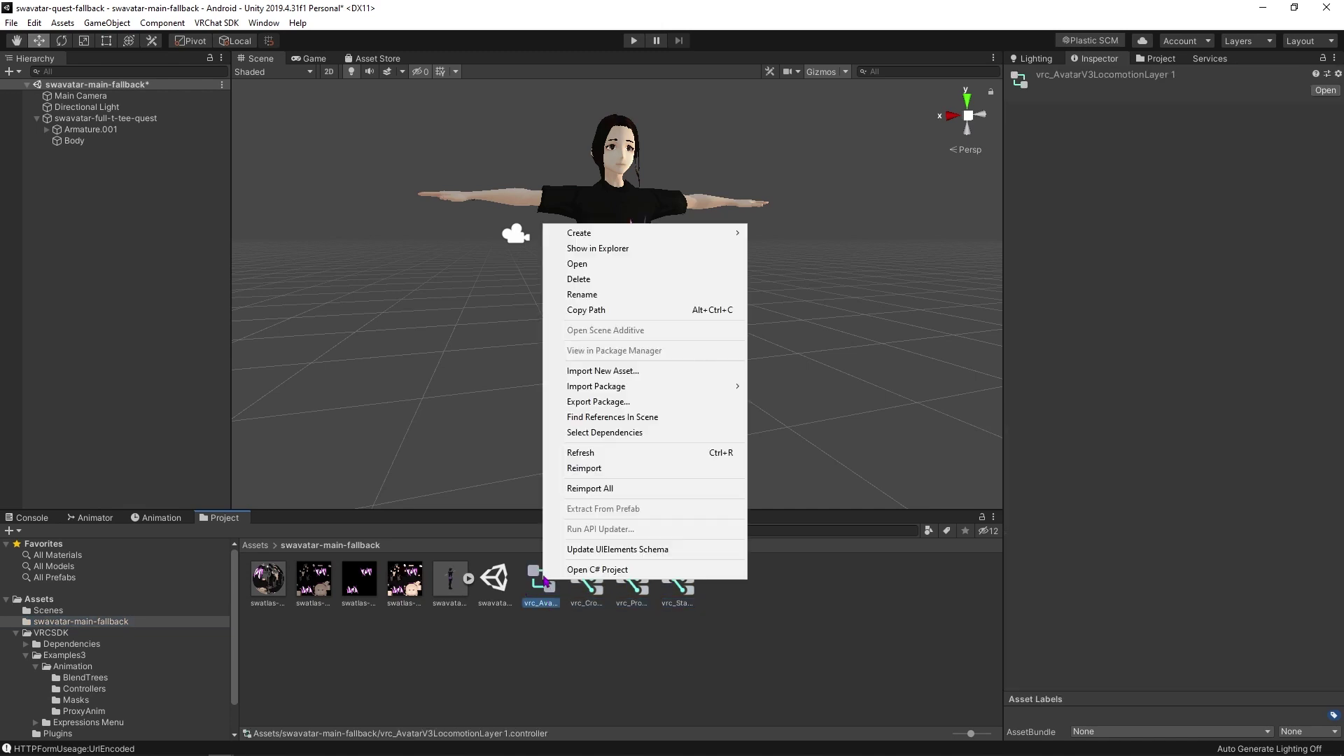
click(581, 294)
text(sw)
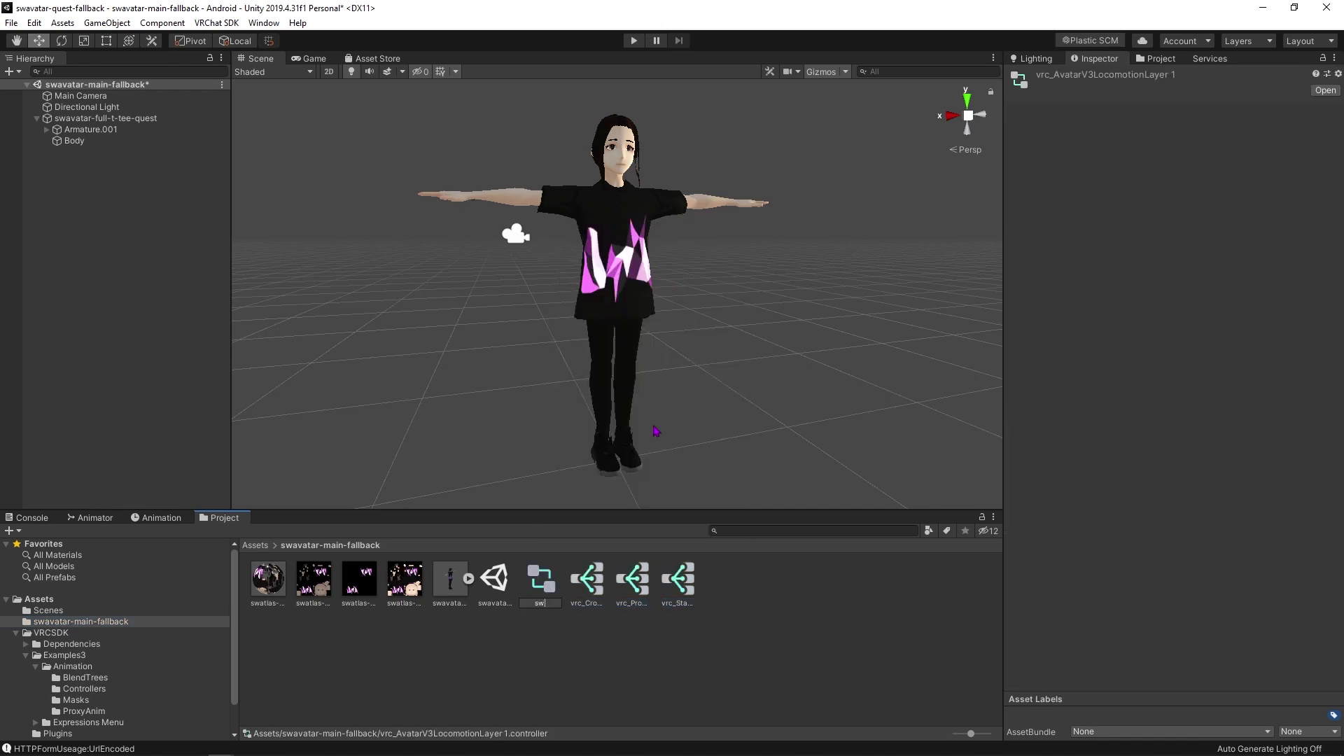
text(avatar-l)
- Rename the copied crouching, prone and standing blend trees as swavatar-crouch-BT, swavatar-prone-BT and swavatar-stand-BT
right_click(587, 580)
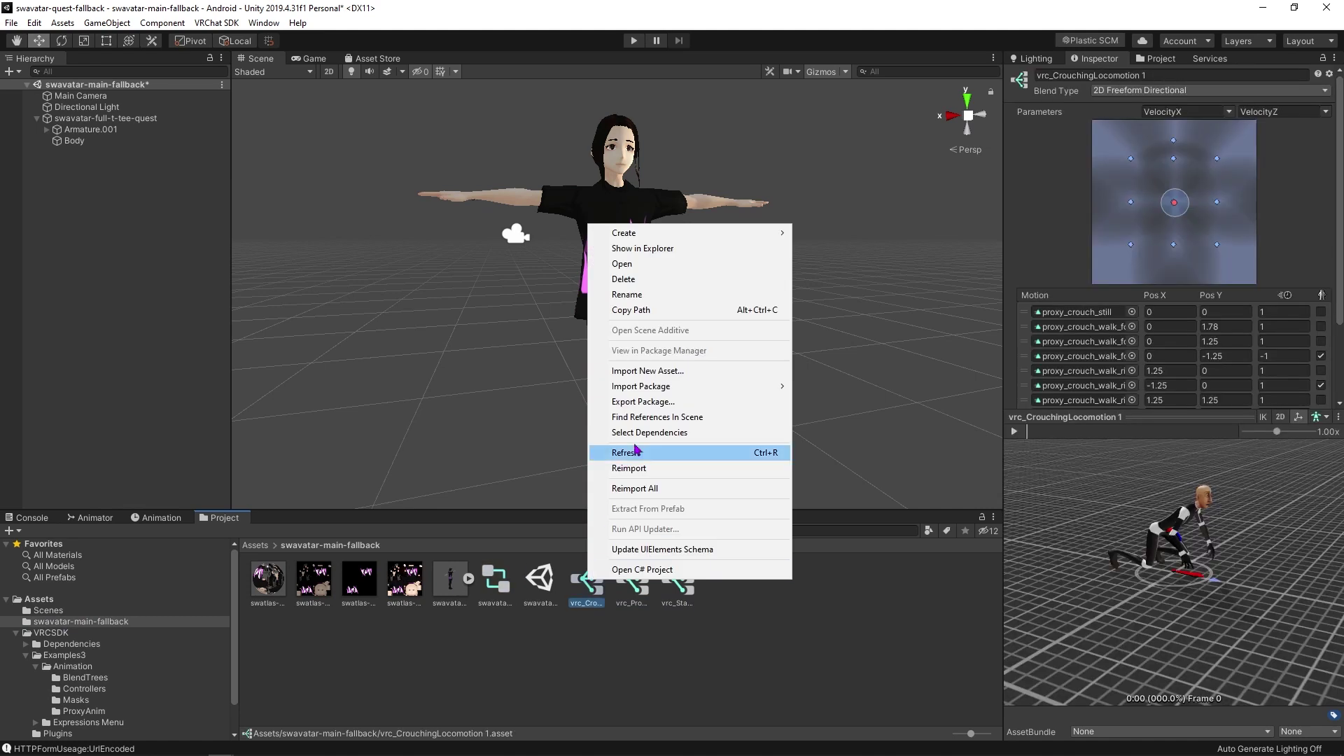
click(653, 296)
text(swavatar)
key(Return)
right_click(632, 579)
click(735, 302)
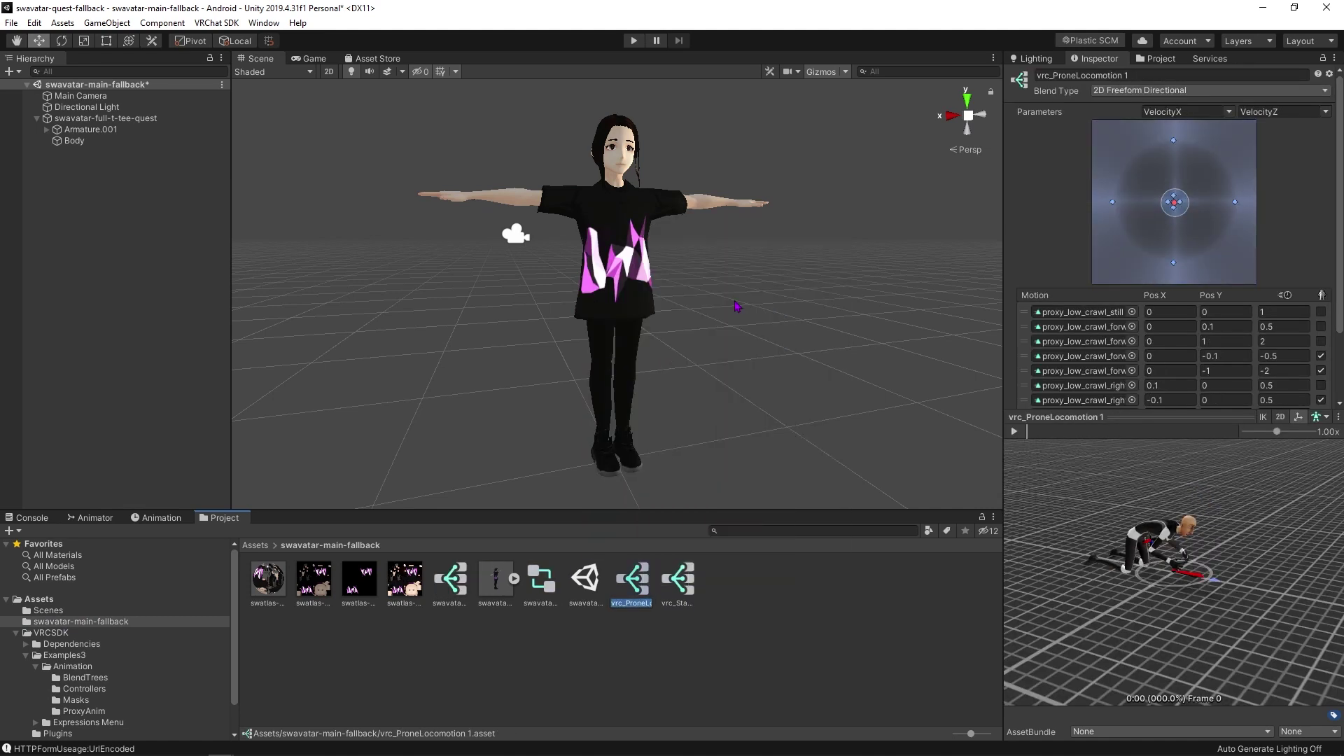
right_click(684, 606)
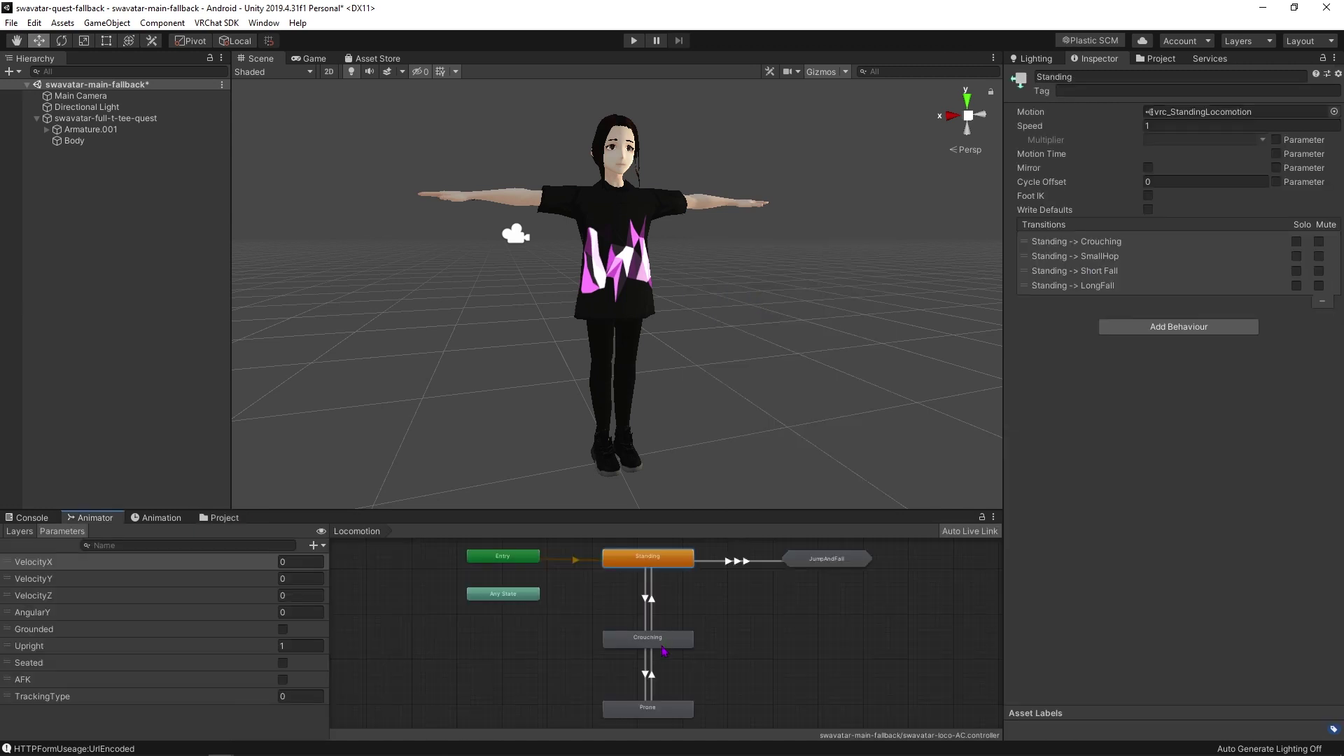
- Set the Standing state's motion to the swavatar-stand-BT blend tree in the swavatar-loco-AC controller
click(663, 646)
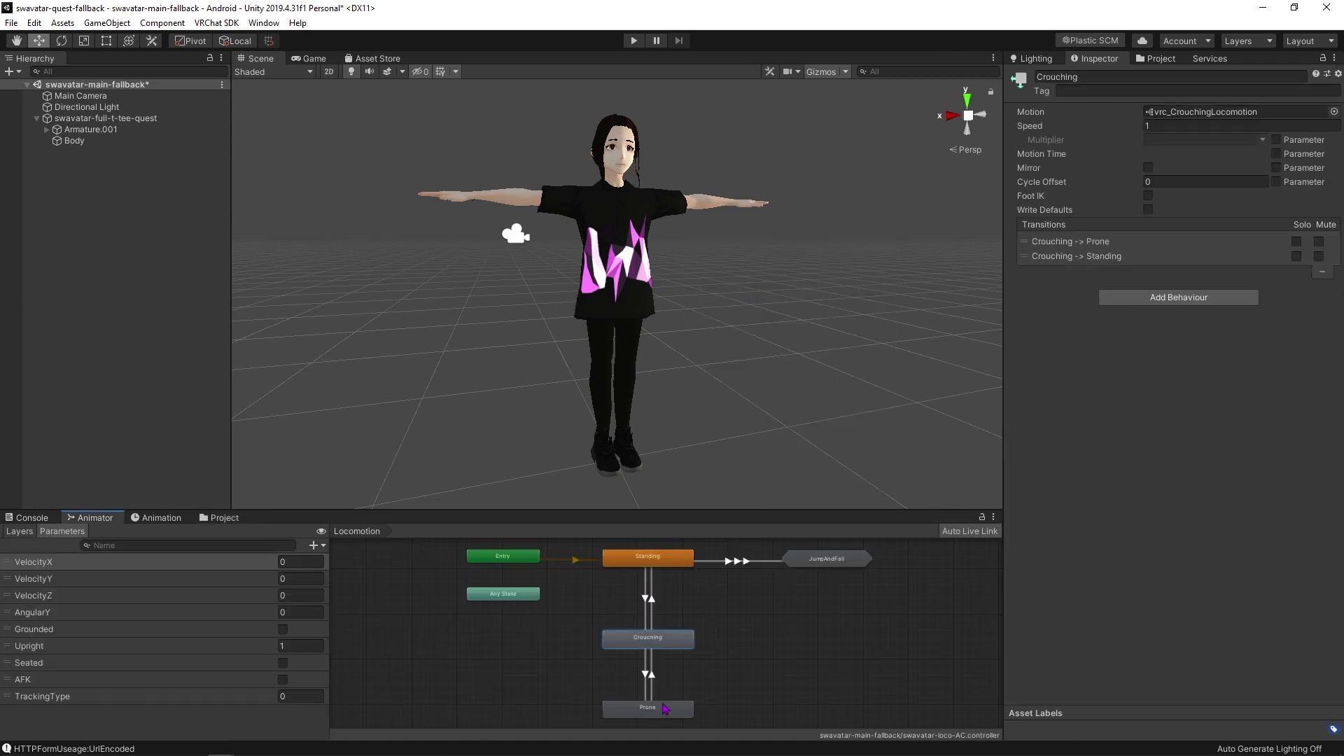
click(663, 712)
click(665, 638)
click(668, 563)
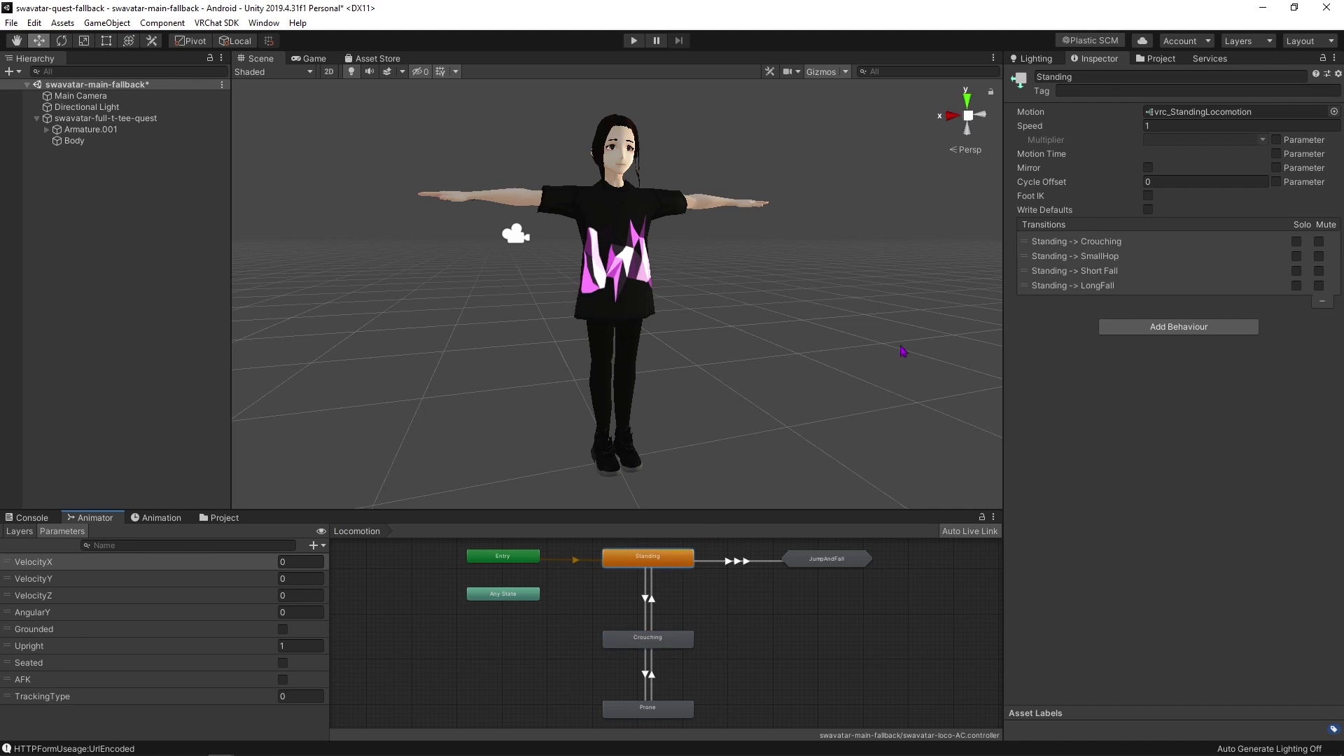
click(1334, 111)
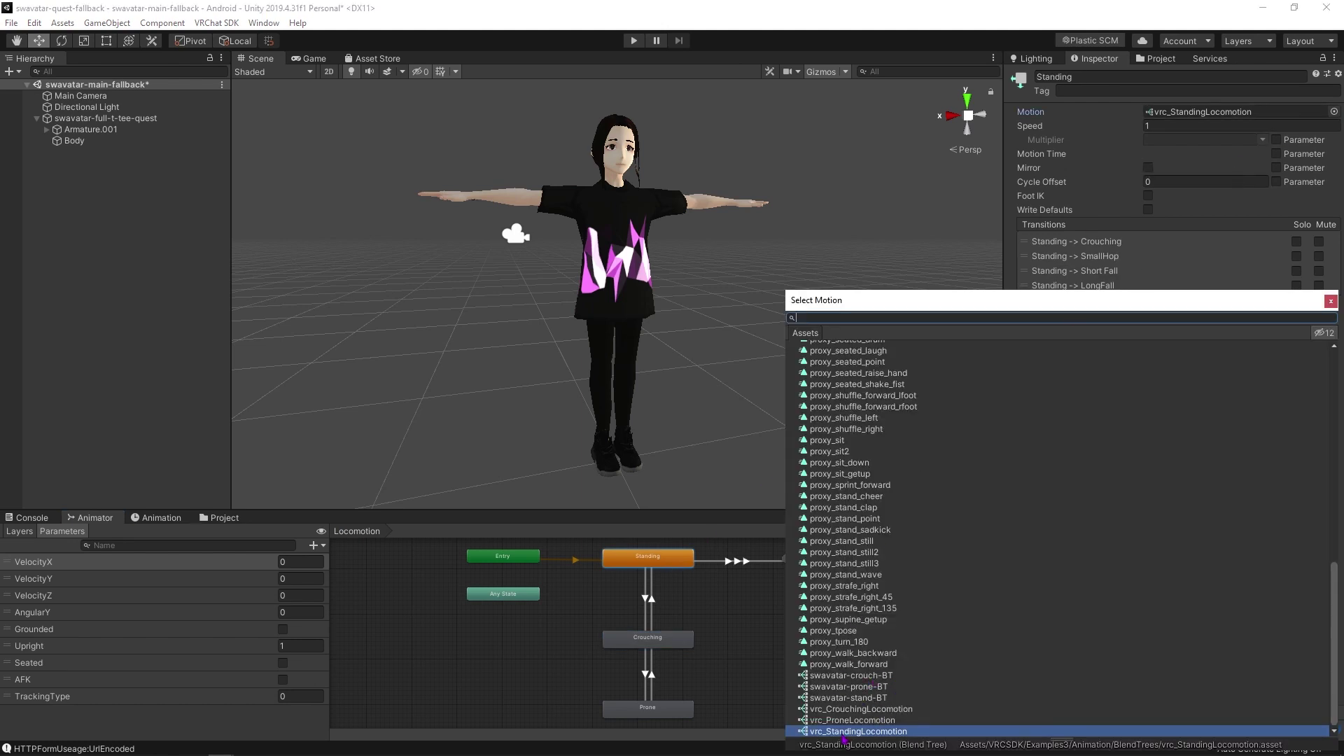
- Set the Crouching state's motion to swavatar-crouch-BT and the Prone state's motion to swavatar-prone-BT
click(674, 644)
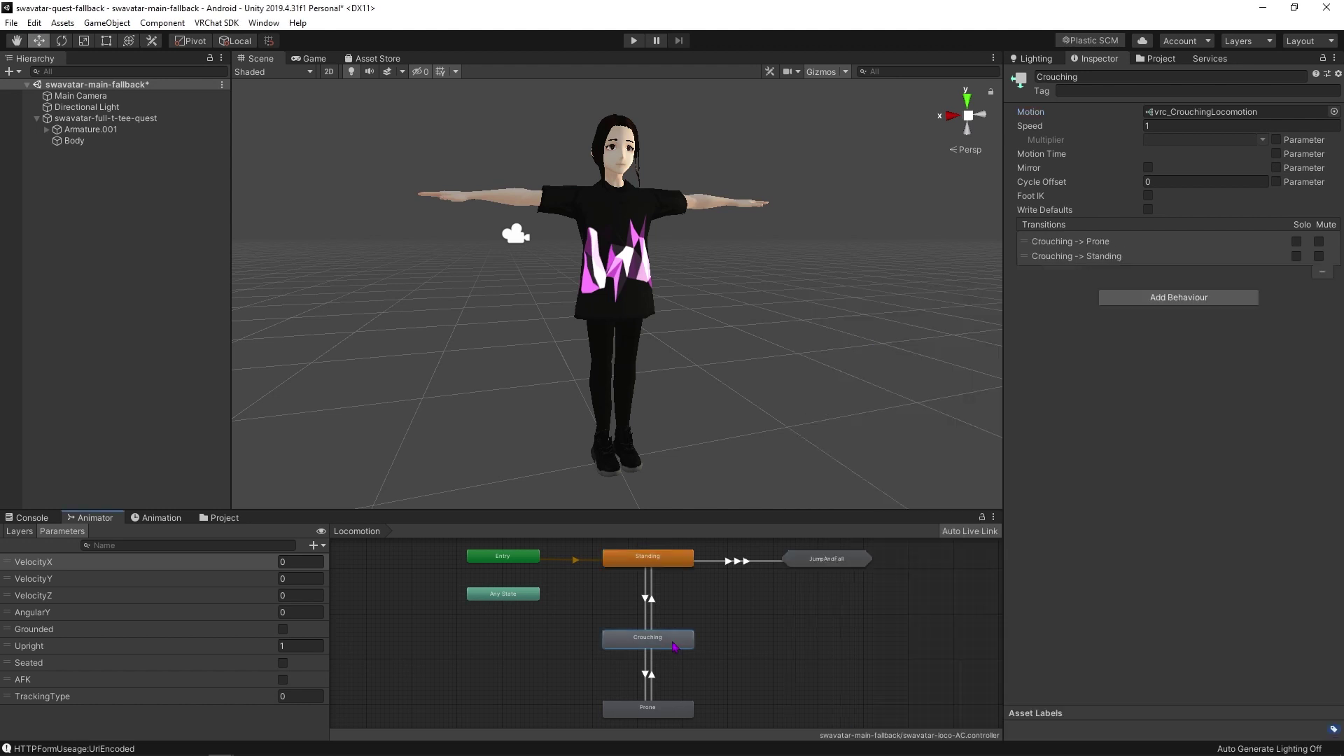
click(1333, 112)
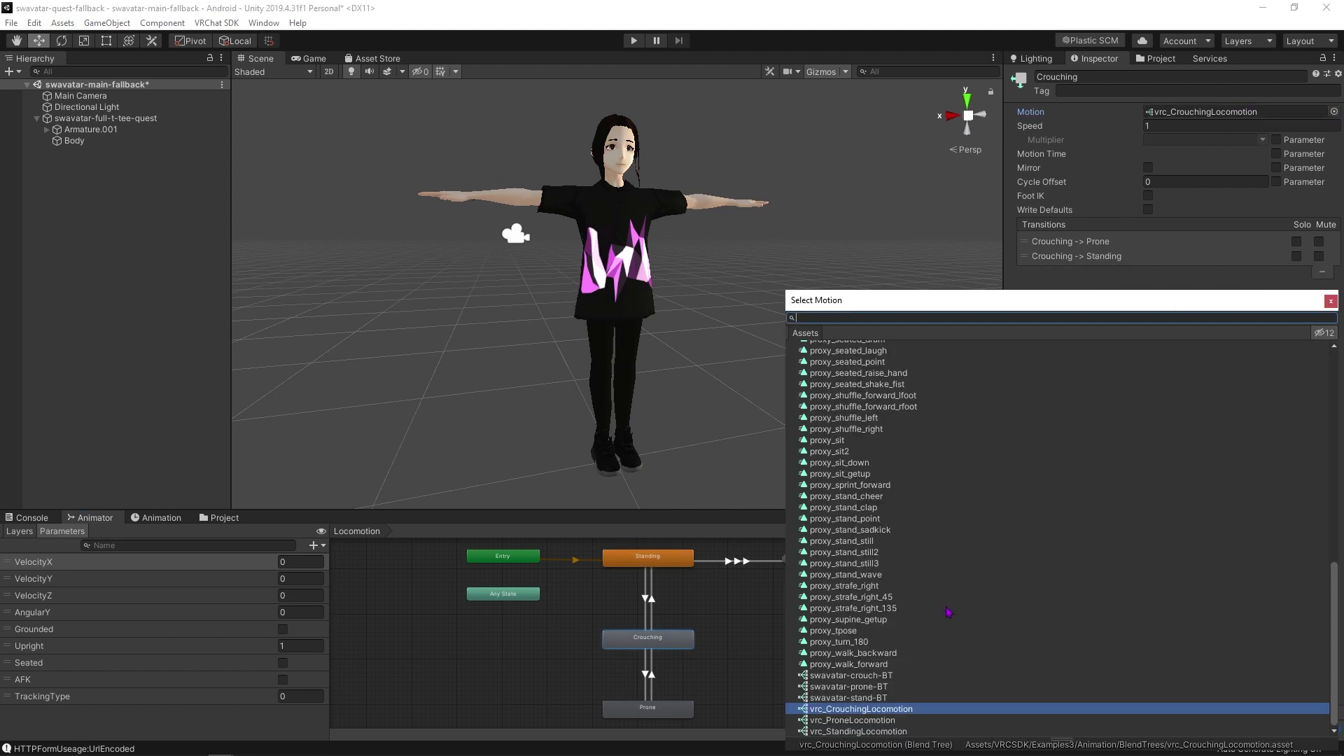
double_click(863, 677)
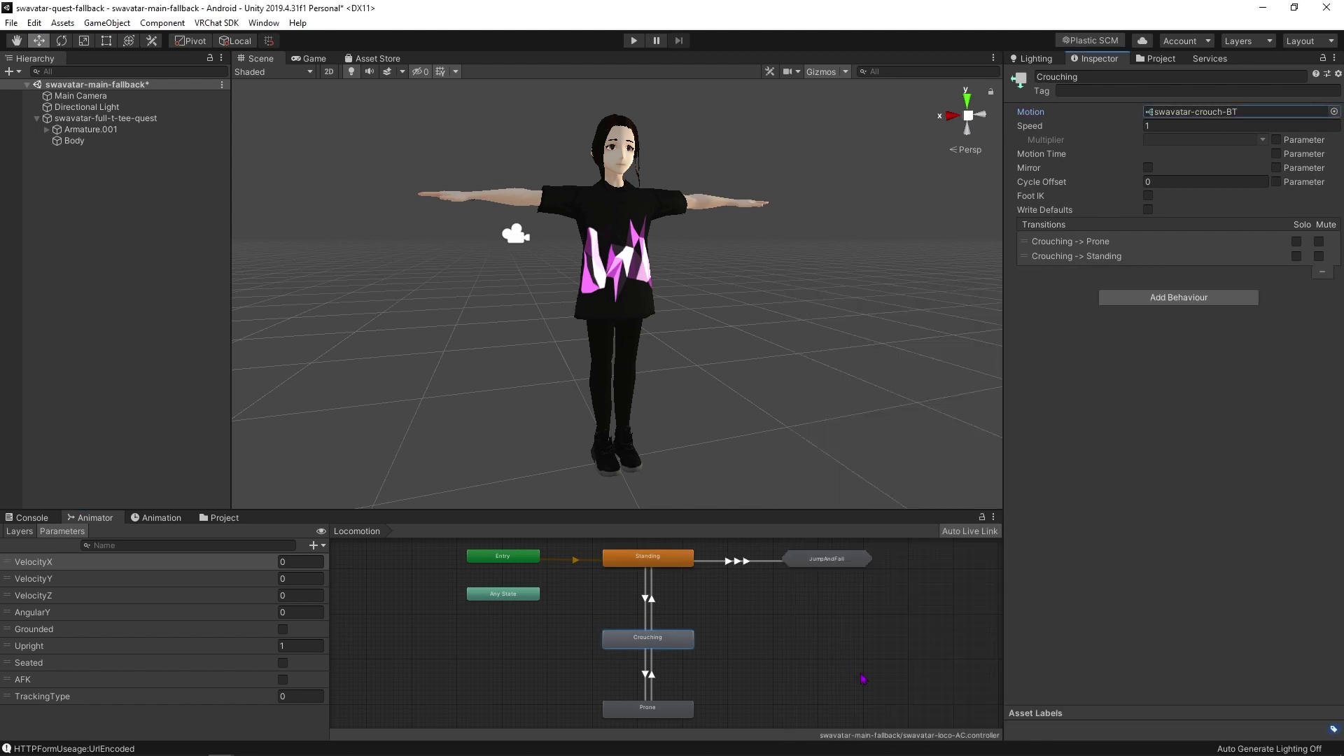
click(669, 708)
click(1333, 112)
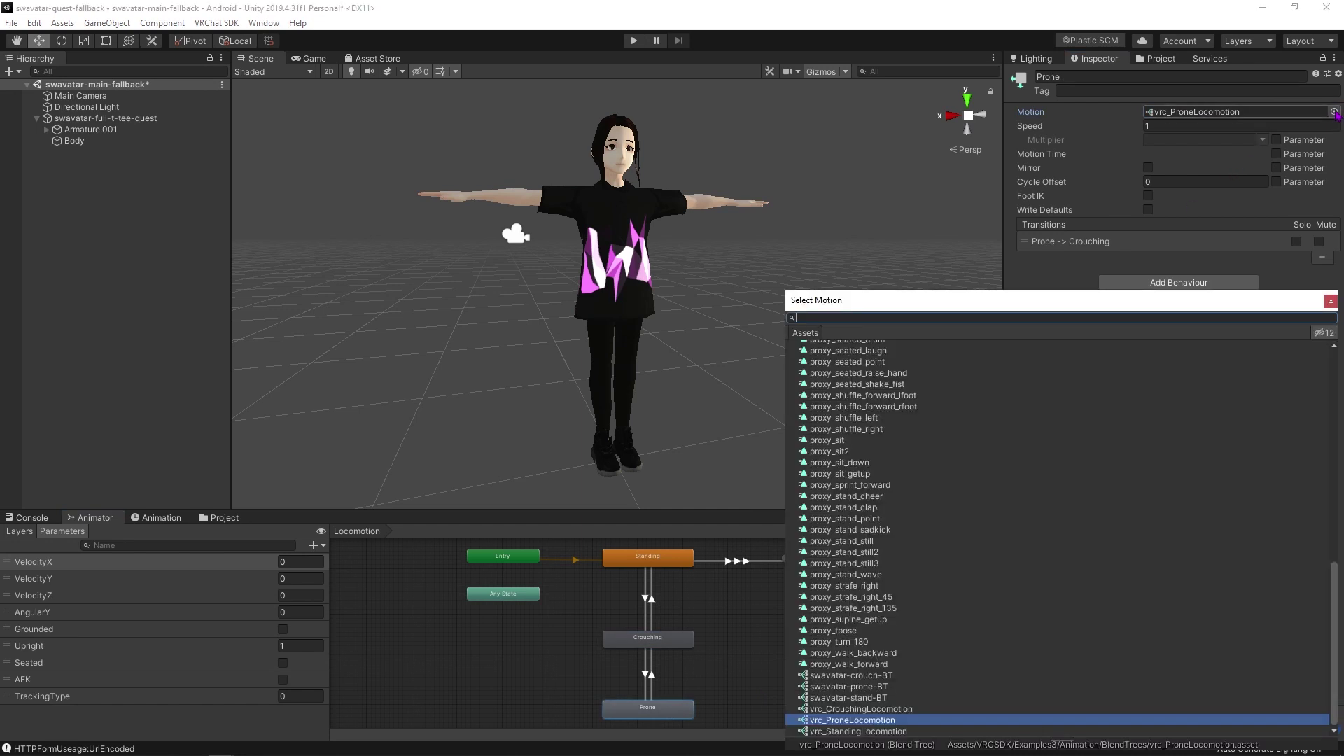
- Open the Crouching state's blend tree and replace its proxy_crouch_still motion with proxy_sit
click(641, 620)
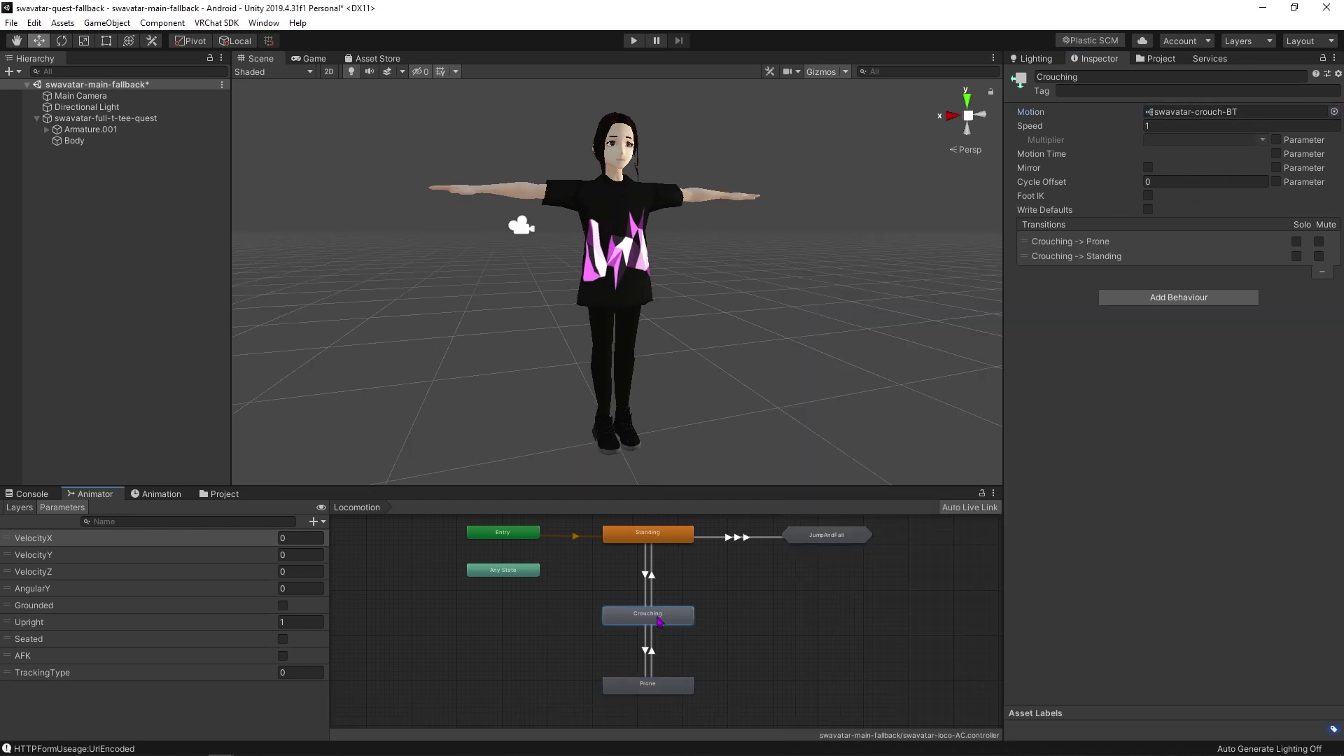
double_click(646, 620)
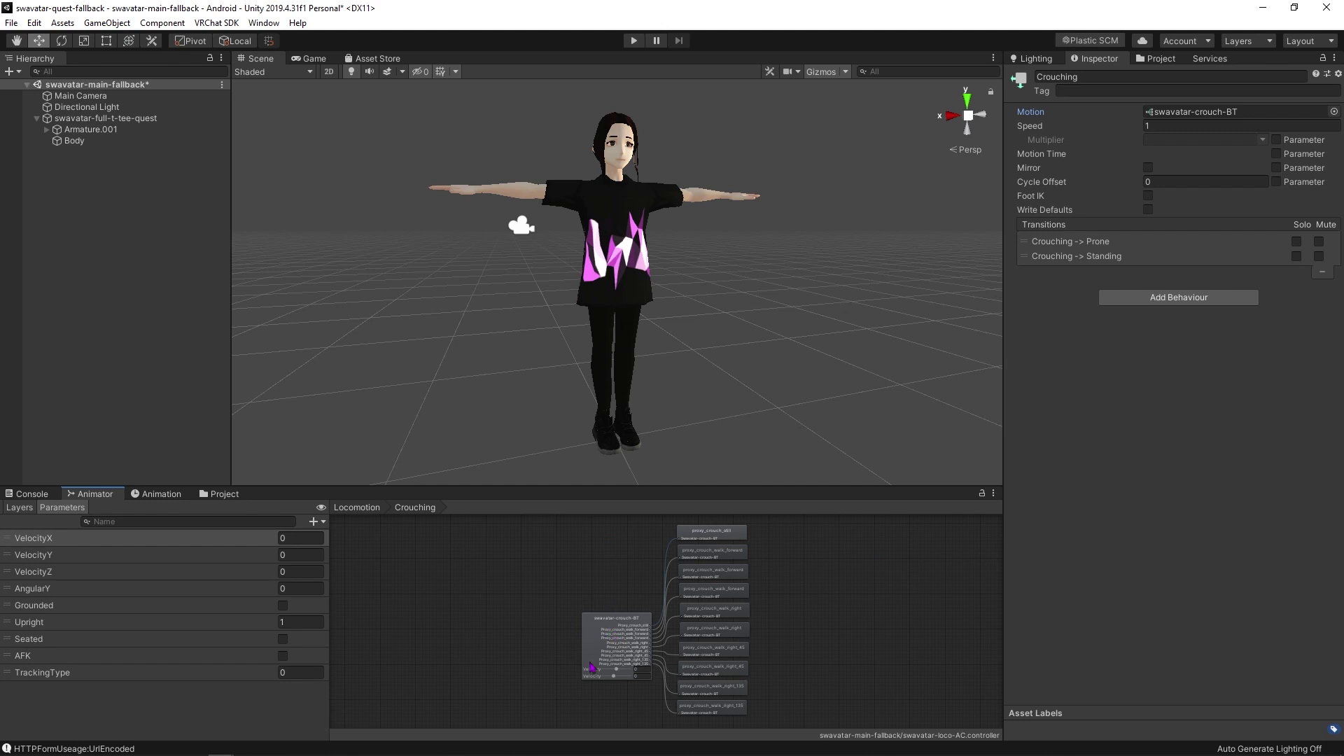
click(622, 638)
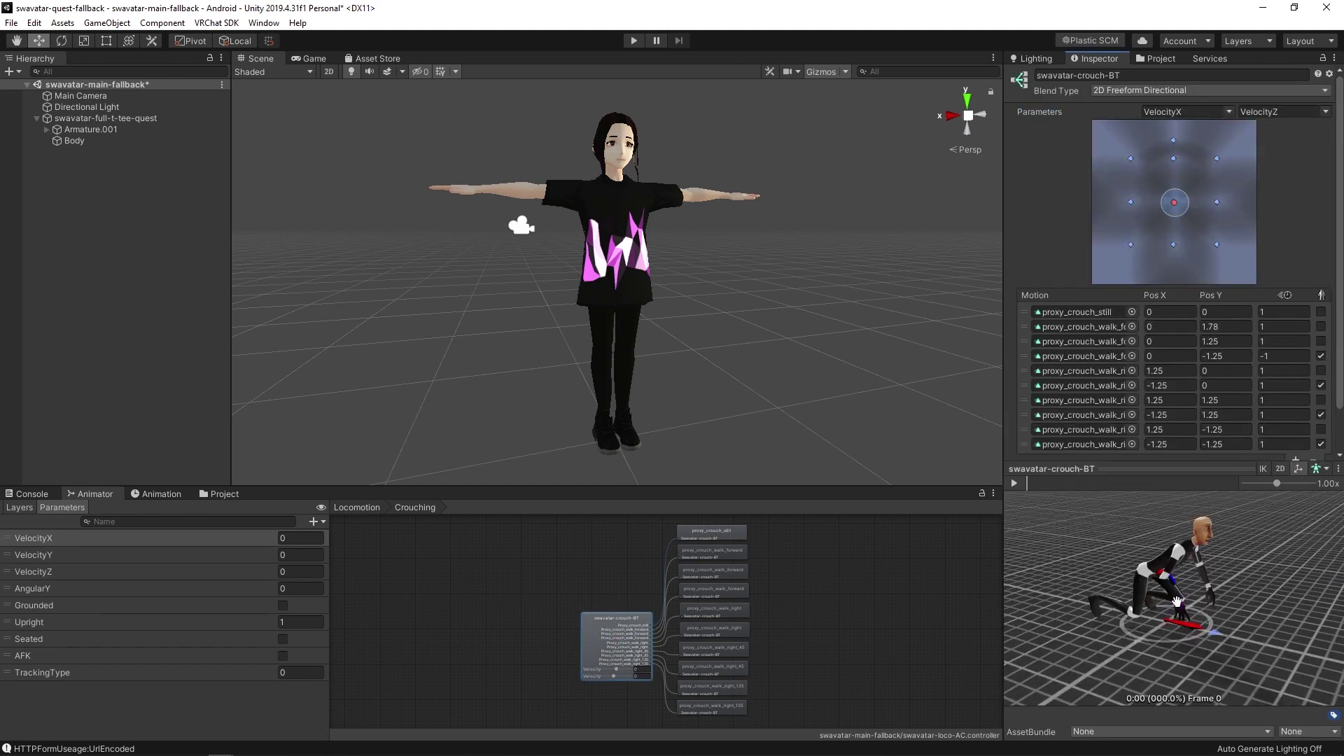
right_drag(1174, 603, 1109, 584)
drag(1109, 584, 1076, 571)
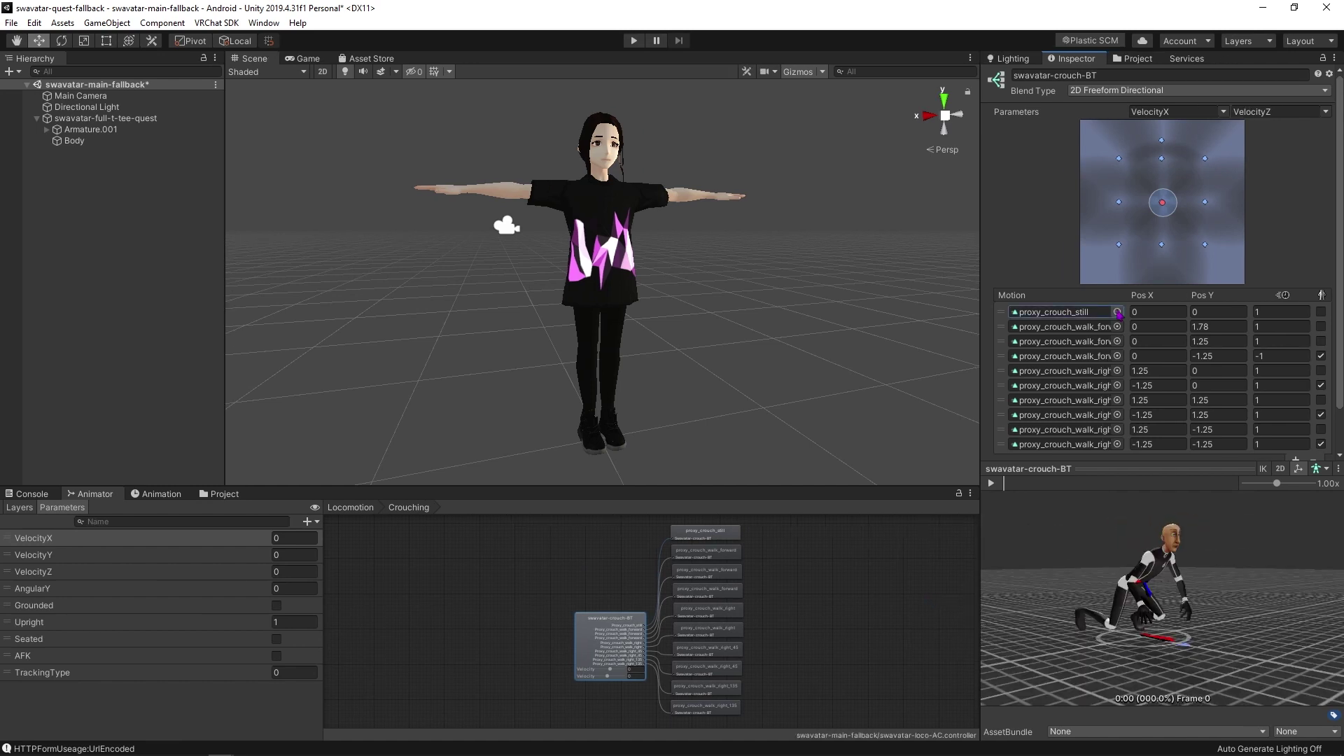
click(1117, 312)
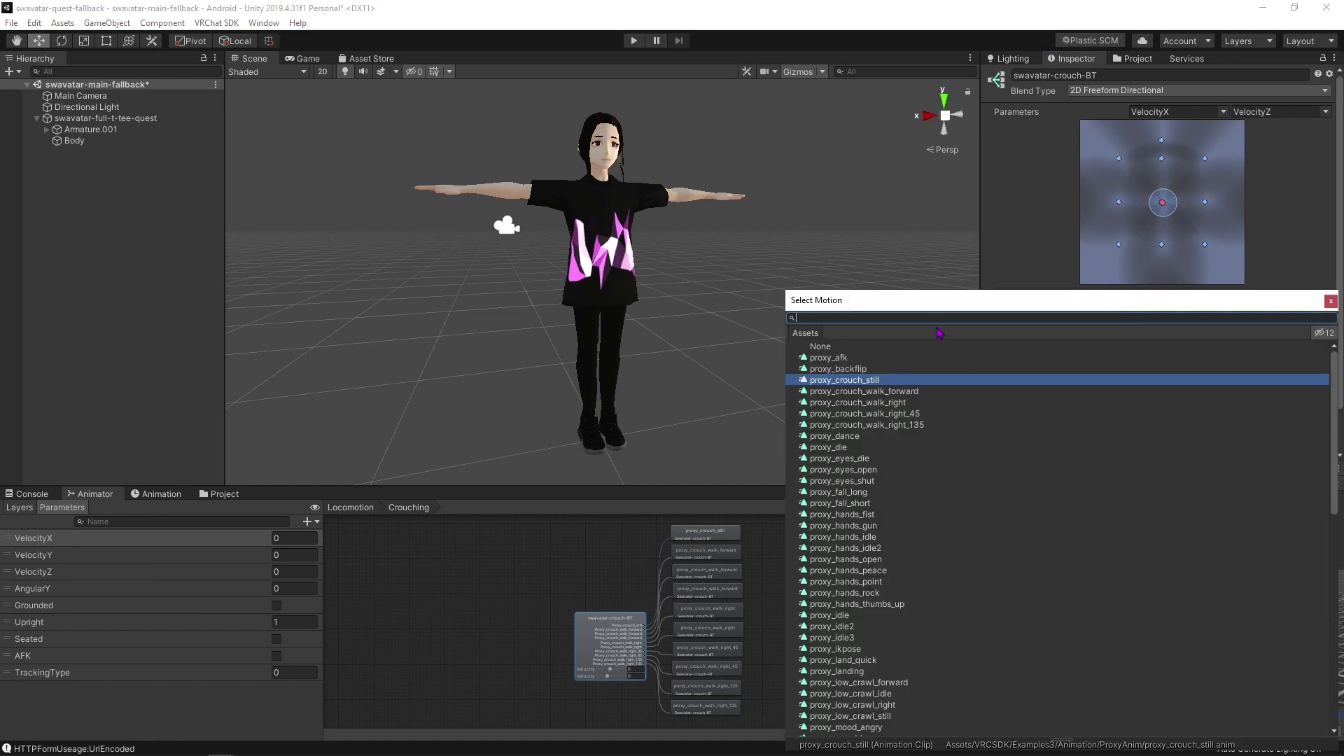
text(sit)
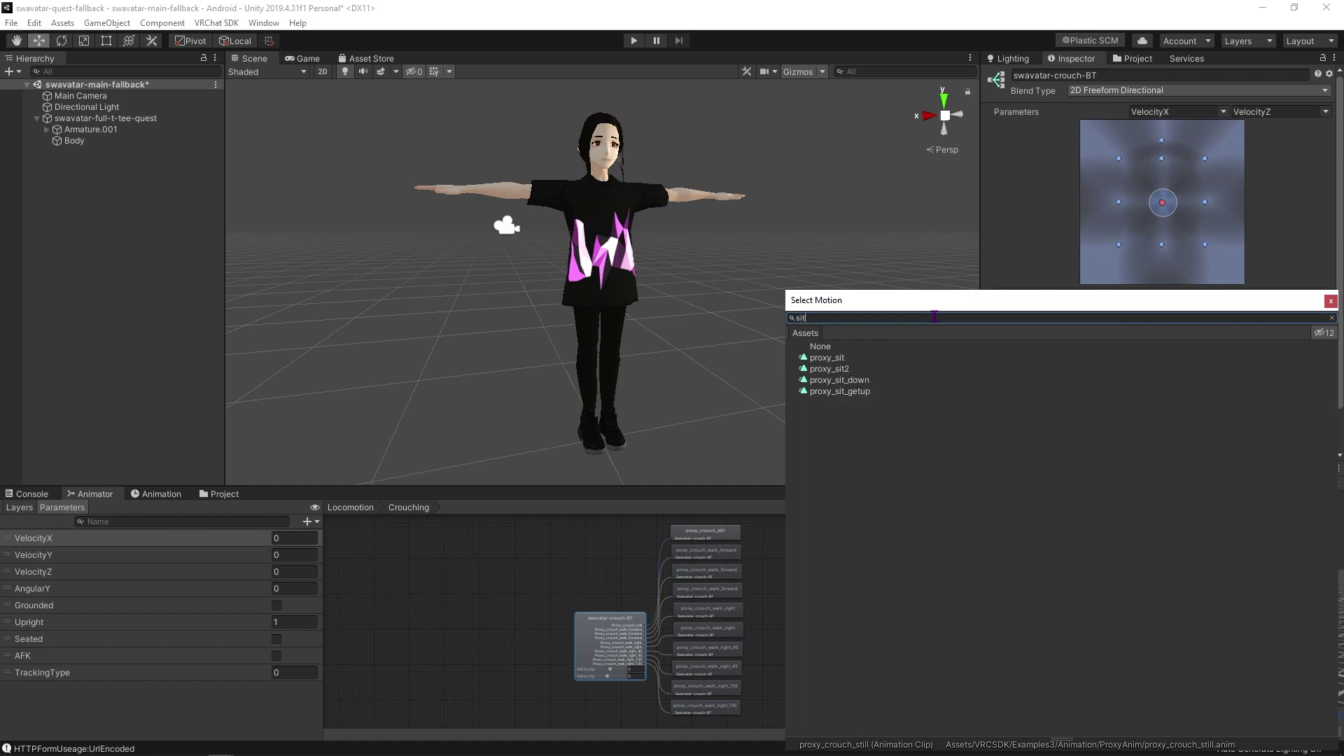
drag(936, 302, 451, 165)
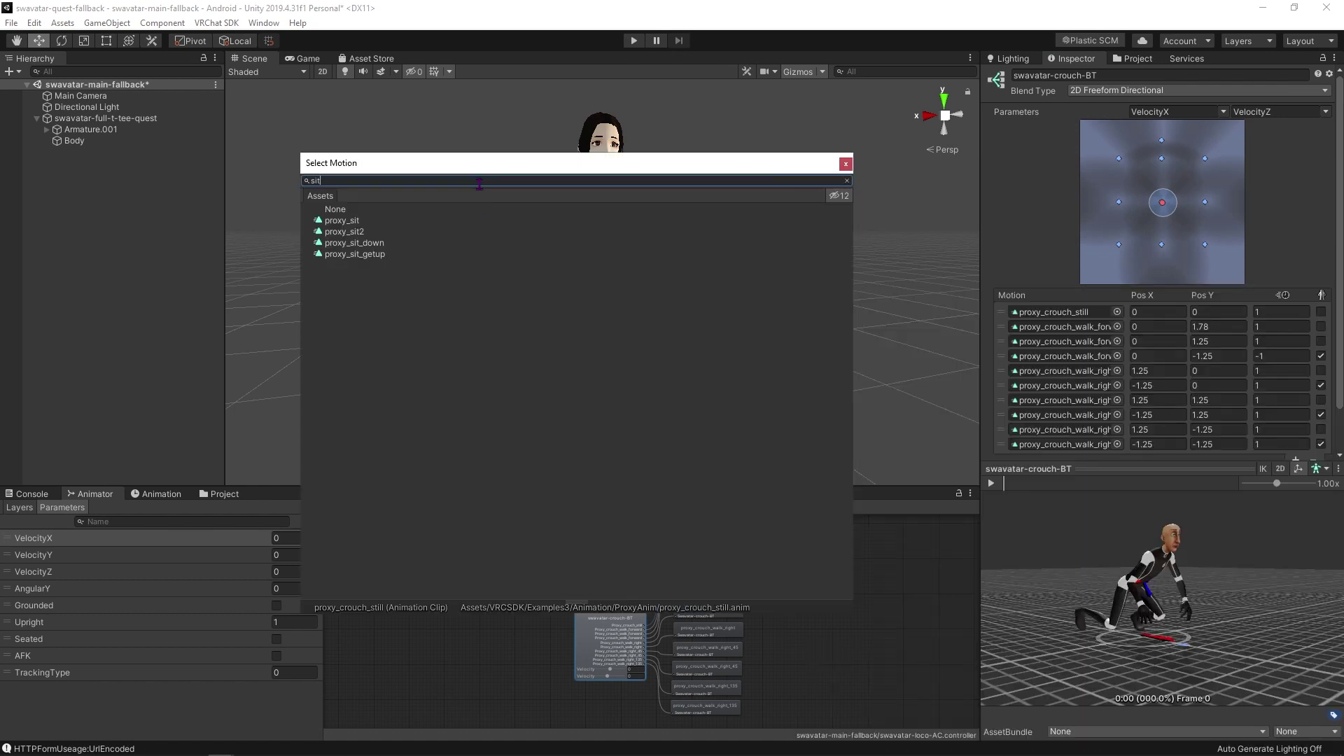
click(339, 221)
right_drag(1212, 585, 1181, 598)
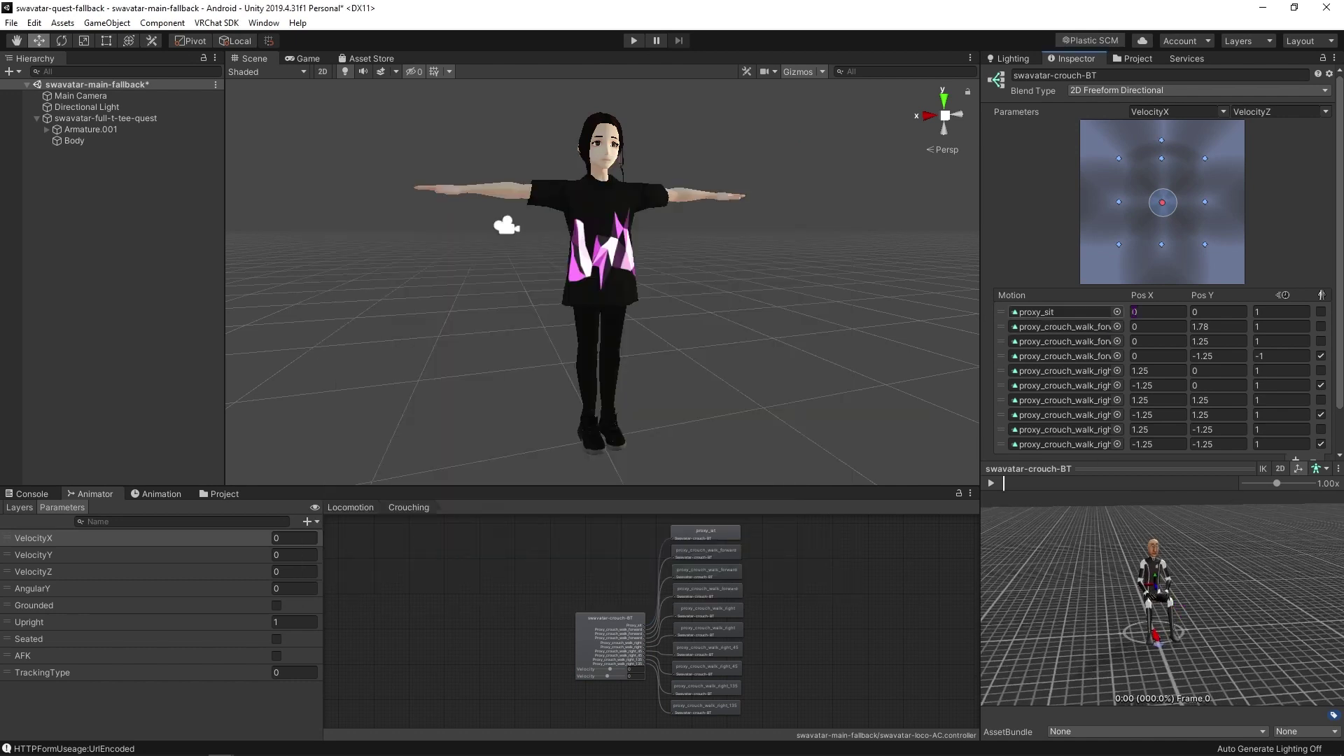
- Replace the first motion of swavatar-crouch-BT with proxy_sit2 and preview the sitting pose
click(1117, 312)
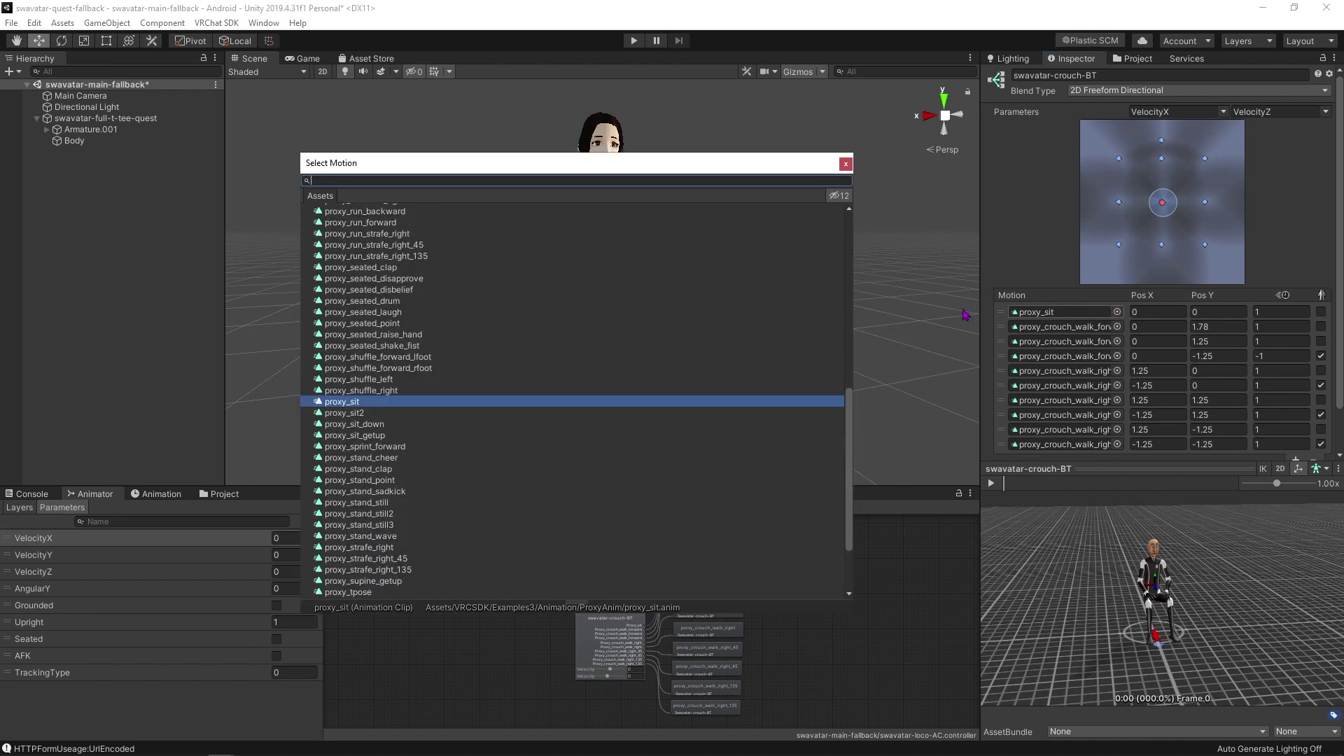
click(382, 413)
click(375, 425)
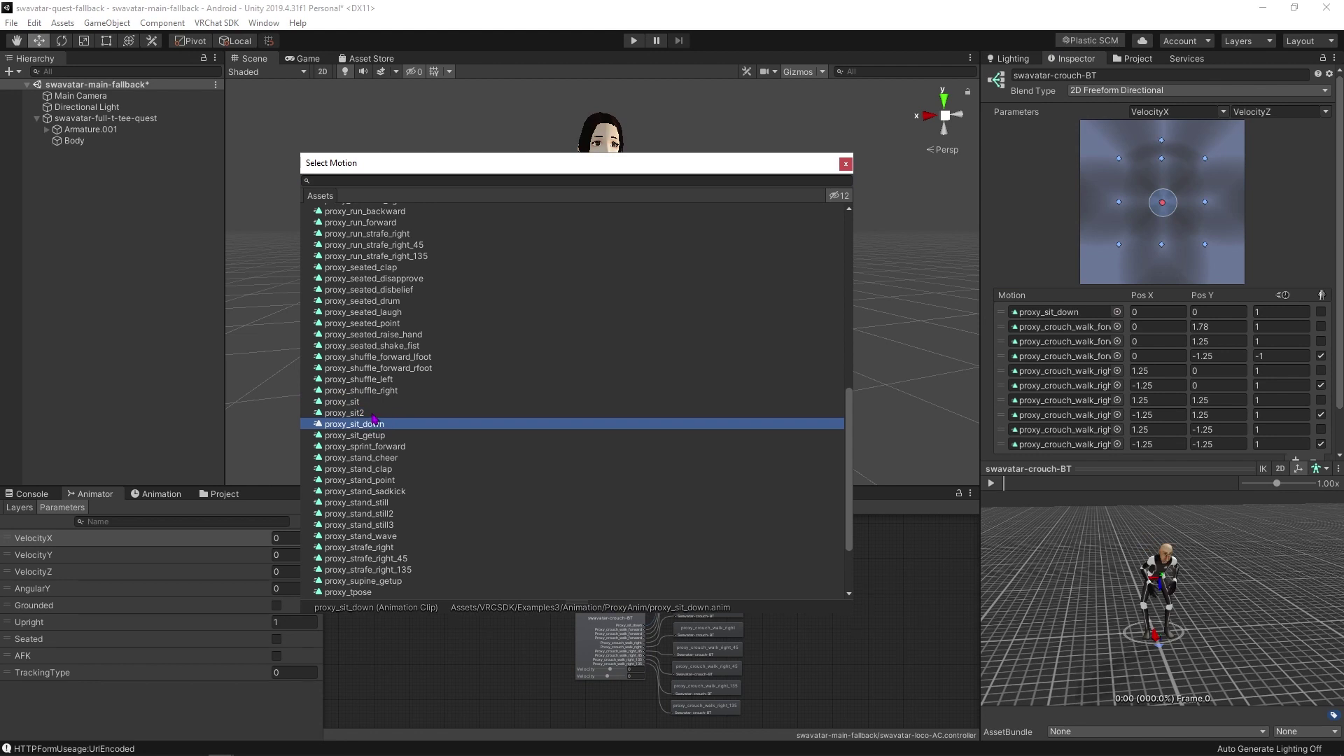
click(372, 414)
right_drag(1187, 606, 1175, 601)
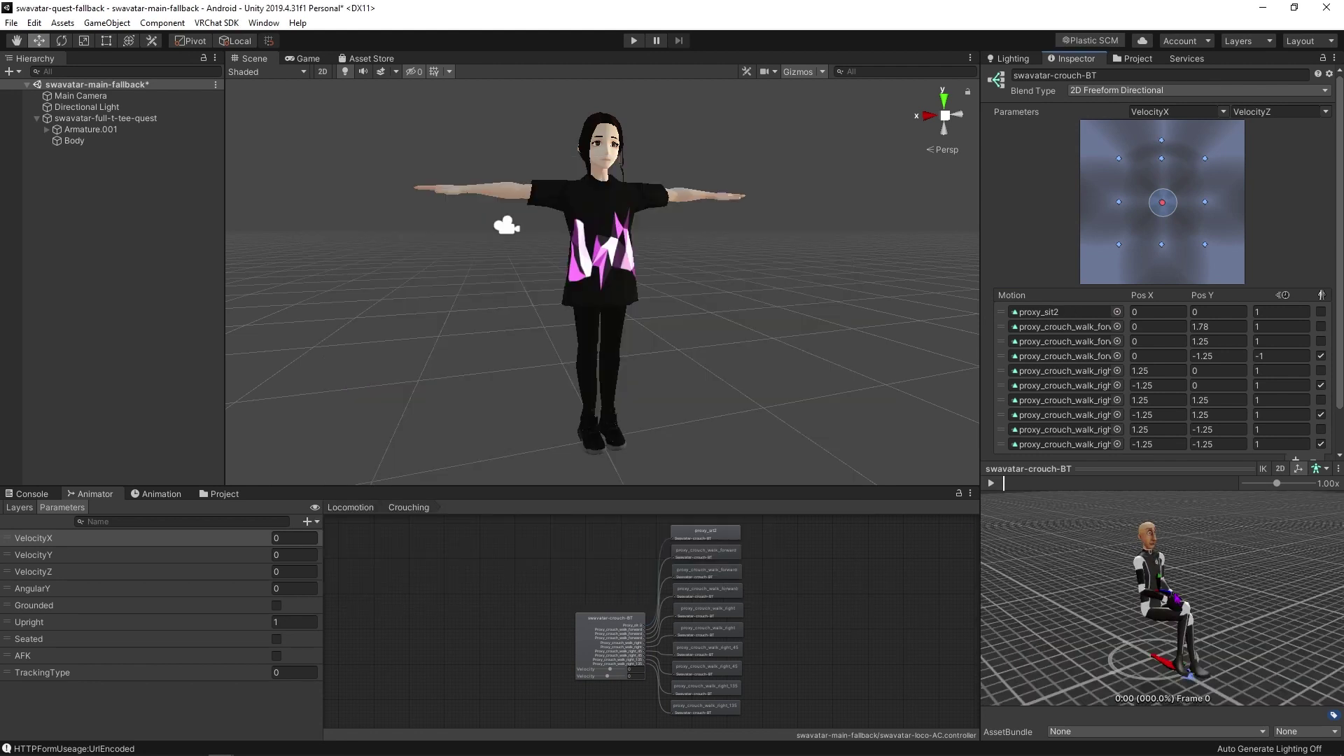
drag(1176, 575, 1205, 567)
right_drag(1182, 557, 1109, 552)
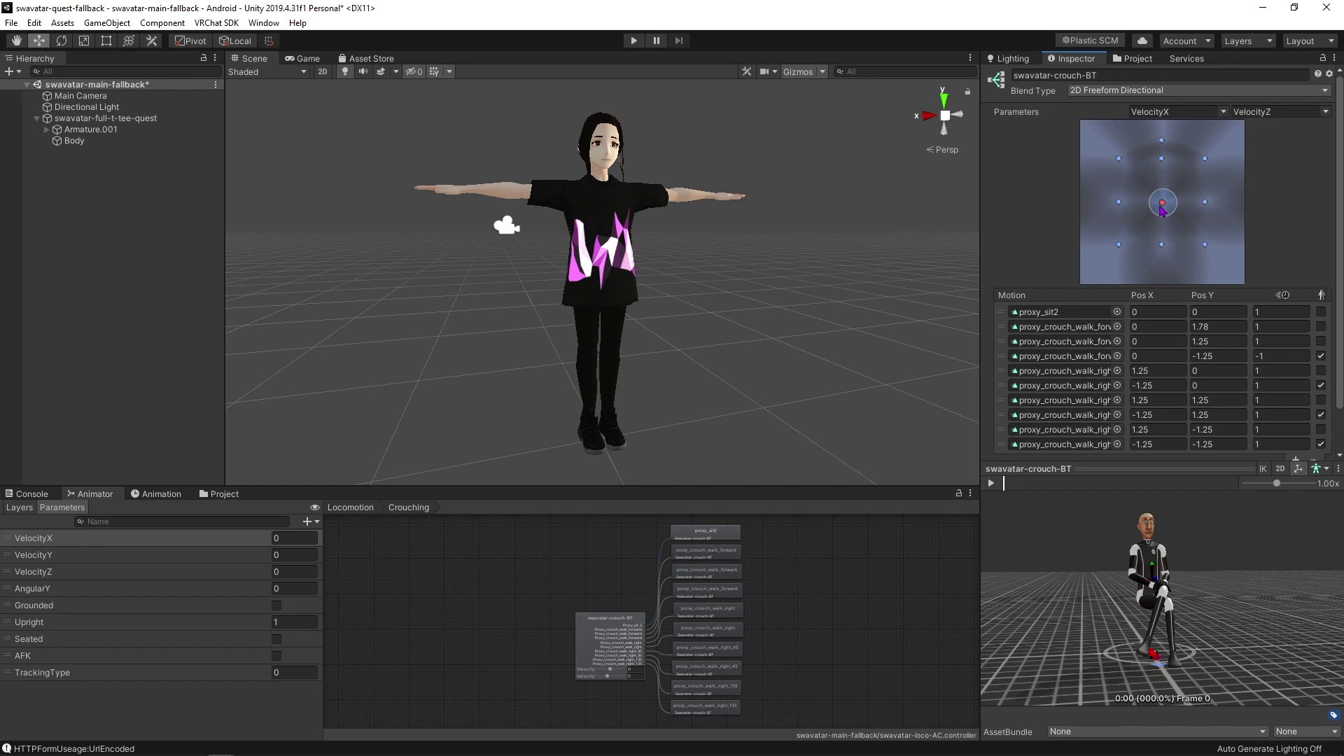
mouse_move(1161, 205)
mouse_down()
mouse_move(1107, 206)
mouse_move(1214, 204)
mouse_move(1163, 252)
mouse_move(1167, 269)
mouse_move(1162, 163)
mouse_move(1163, 249)
mouse_move(1119, 244)
mouse_move(1207, 238)
mouse_move(1163, 203)
mouse_up()
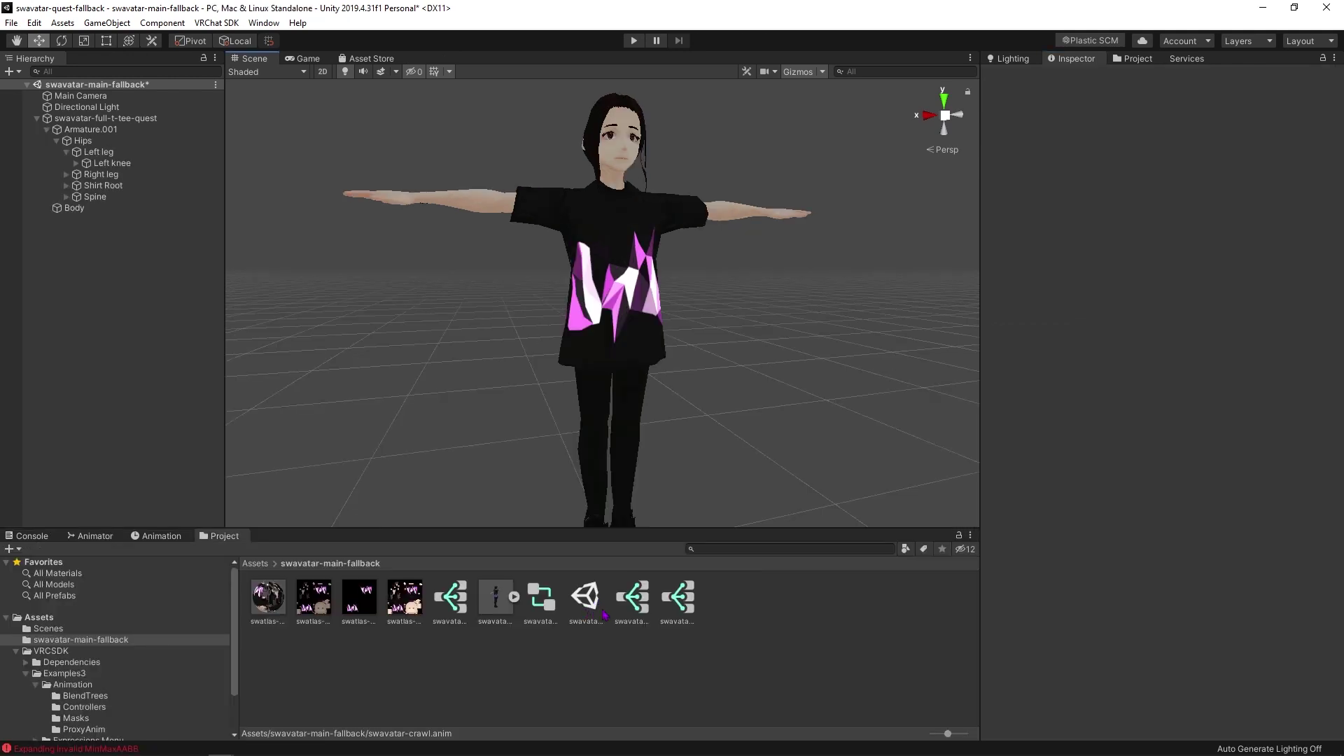
- Duplicate the proxy_low_crawl_still clip used by swavatar-prone-BT and move the copy into the swavatar-main-fallback folder
click(638, 603)
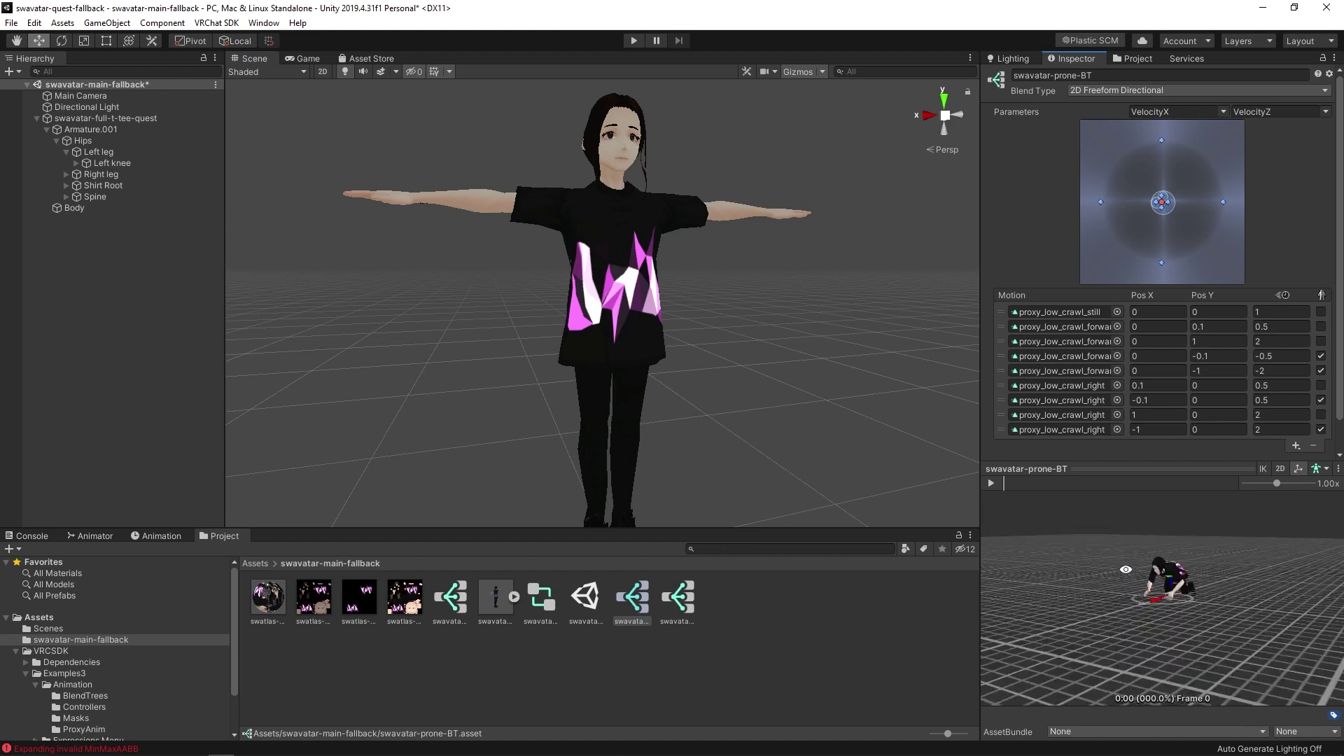
click(1080, 312)
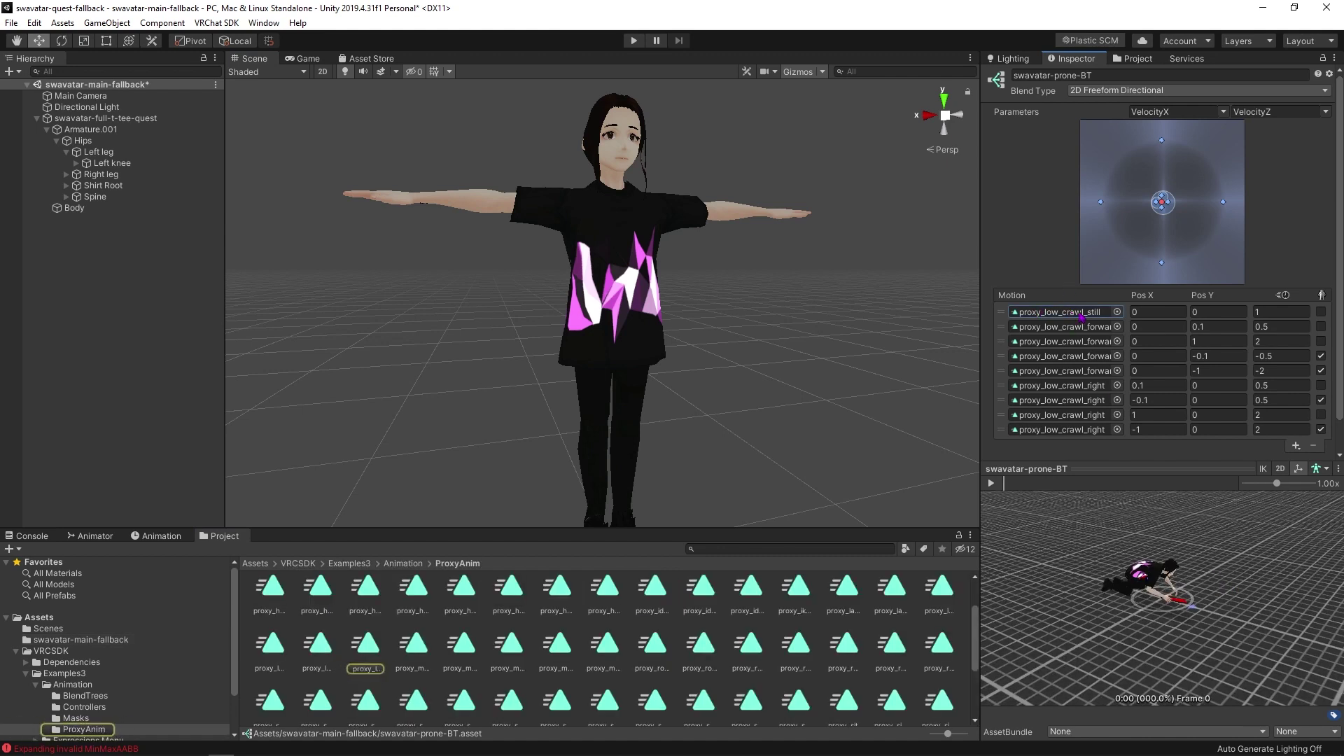
right_drag(1184, 590, 1176, 553)
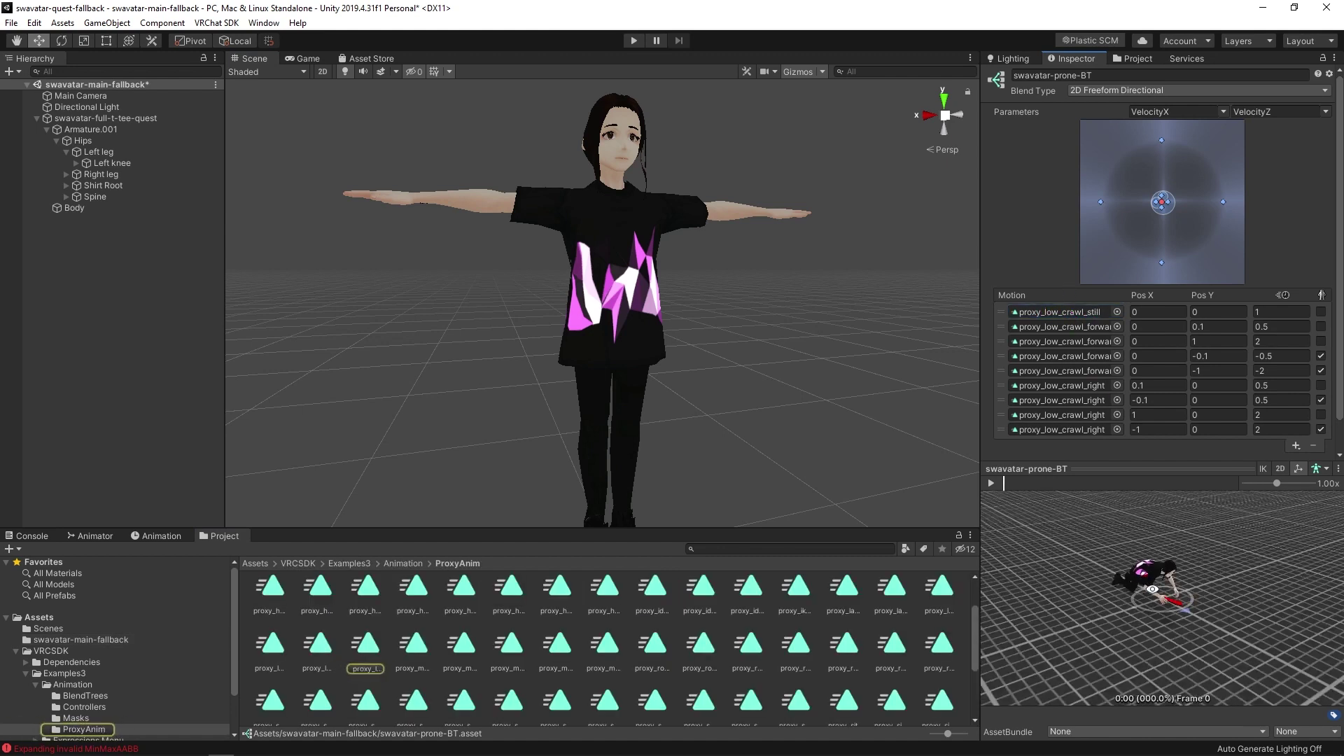
scroll(1162, 559, up, 5)
click(1080, 312)
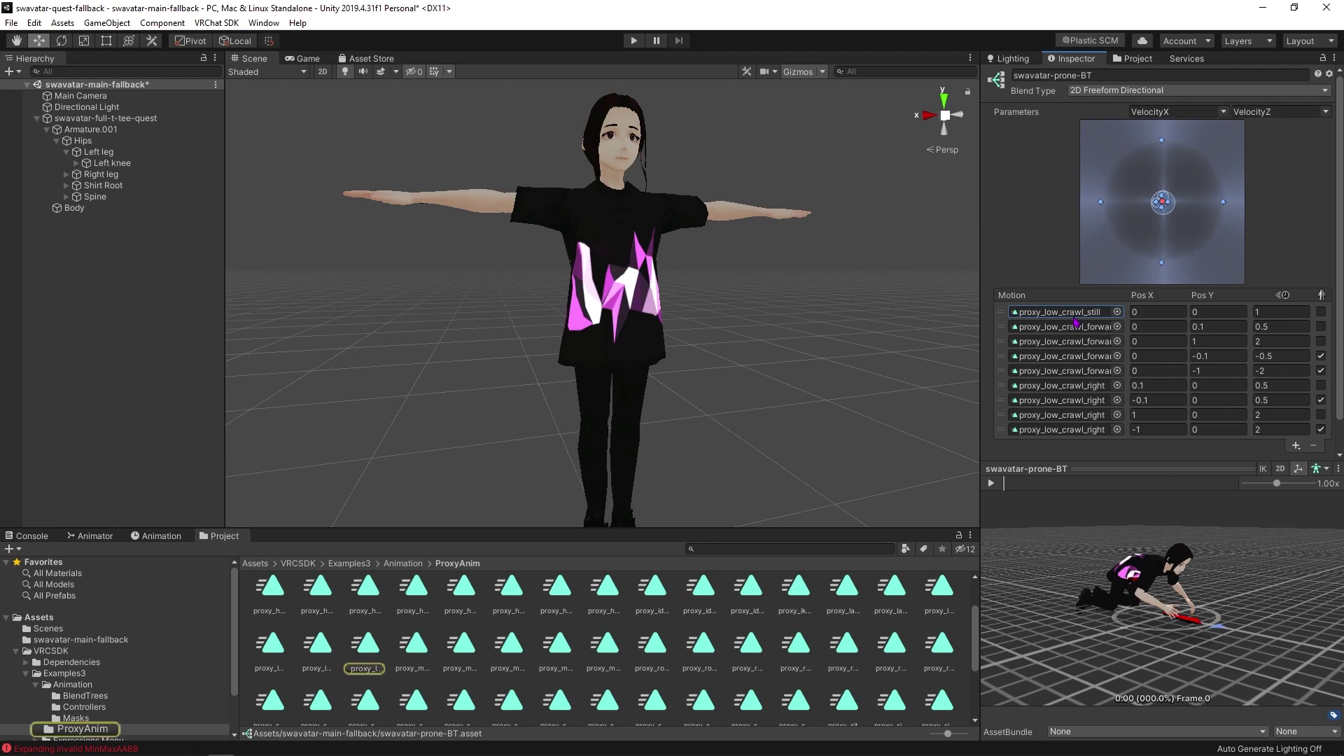
click(363, 647)
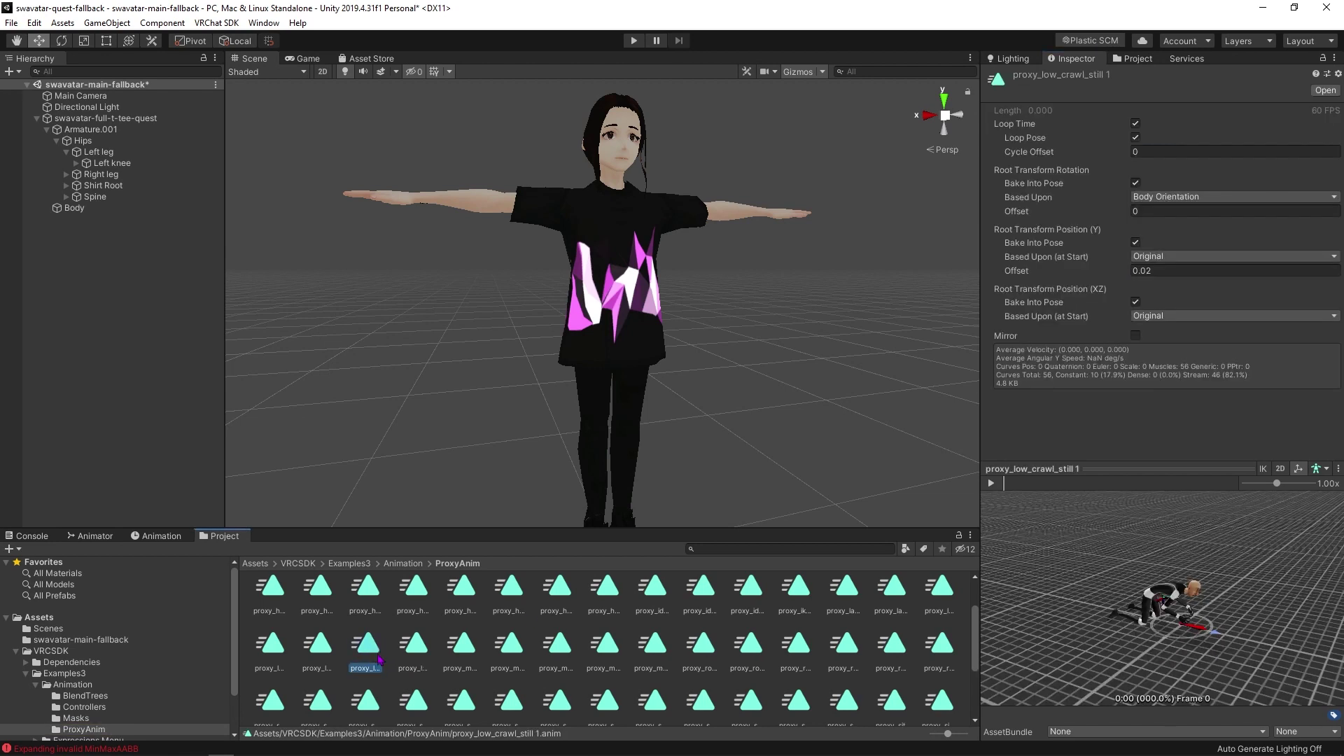
drag(234, 640, 104, 640)
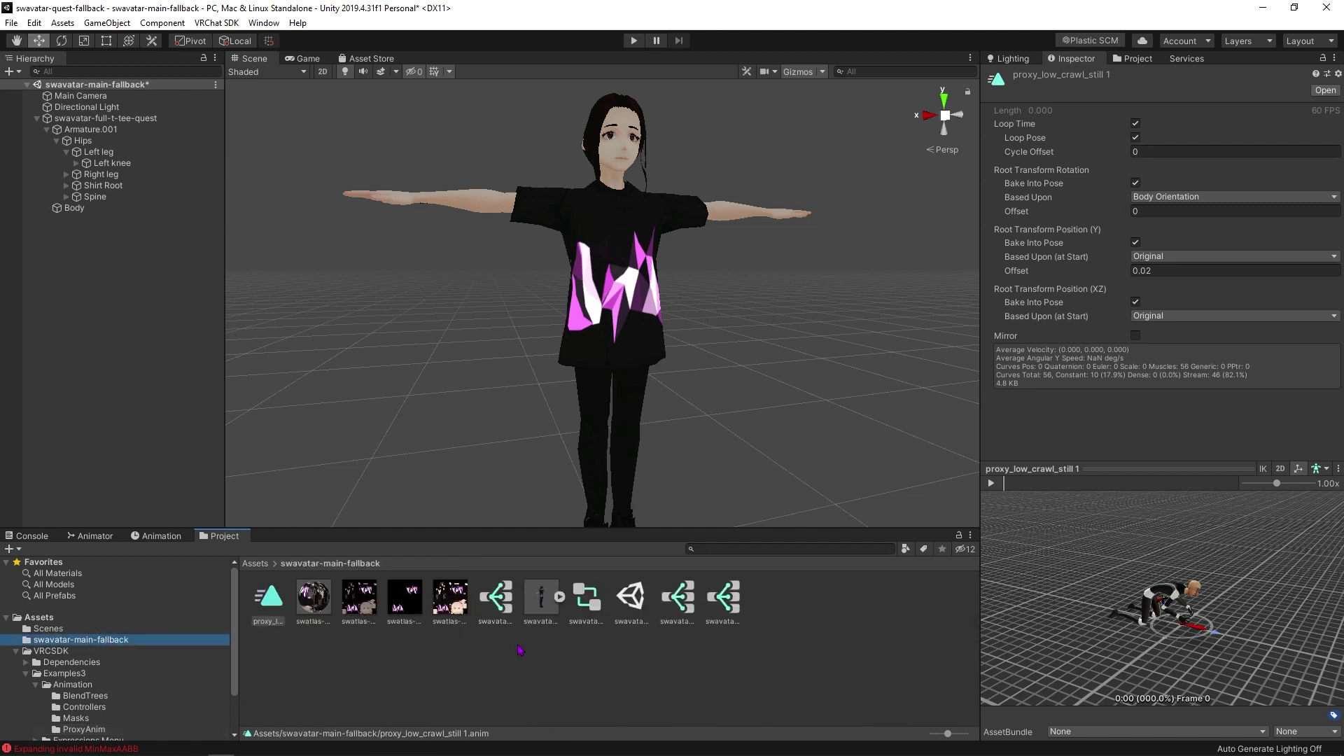
- Rename the copied crawl clip as swavatar-crawl
right_click(272, 606)
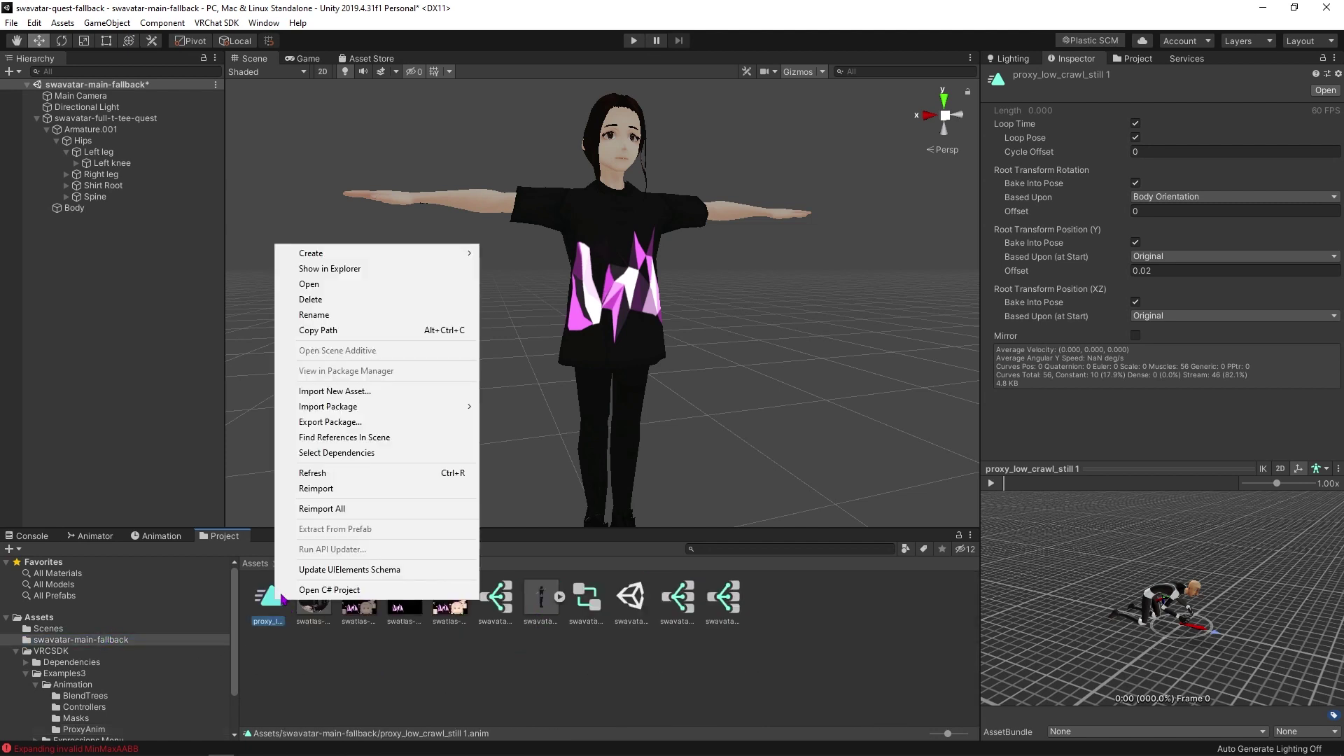
click(340, 316)
text(swavata)
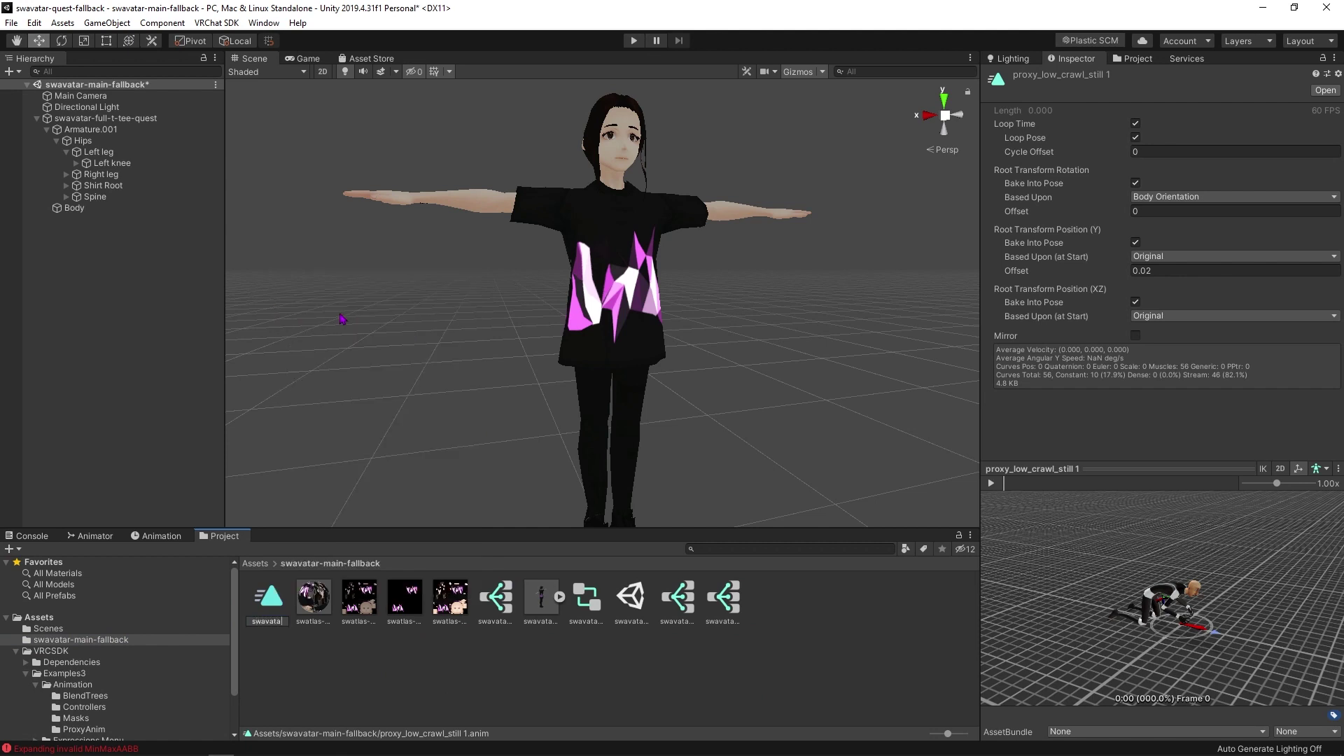
text(r-crawl)
key(Return)
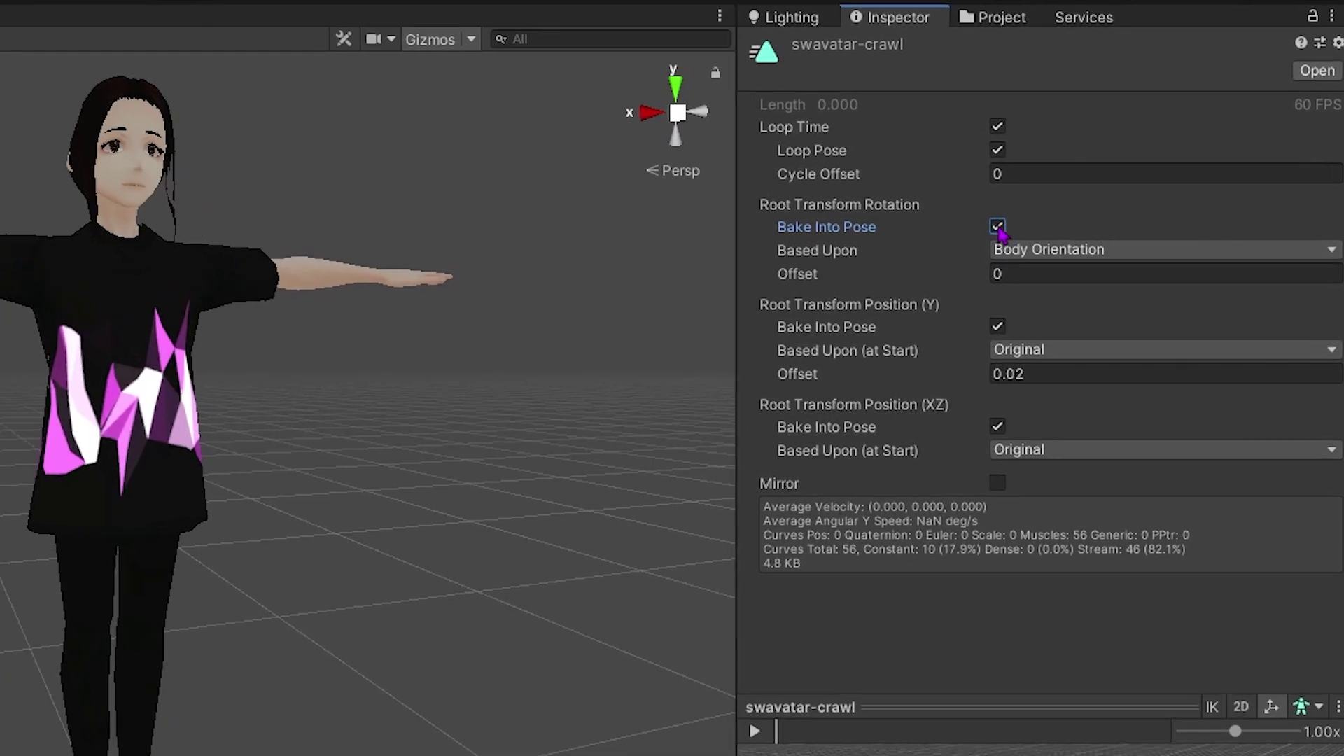
- Turn off Bake Into Pose for swavatar-crawl's Root Transform Rotation, Position (Y) and Position (XZ)
click(998, 226)
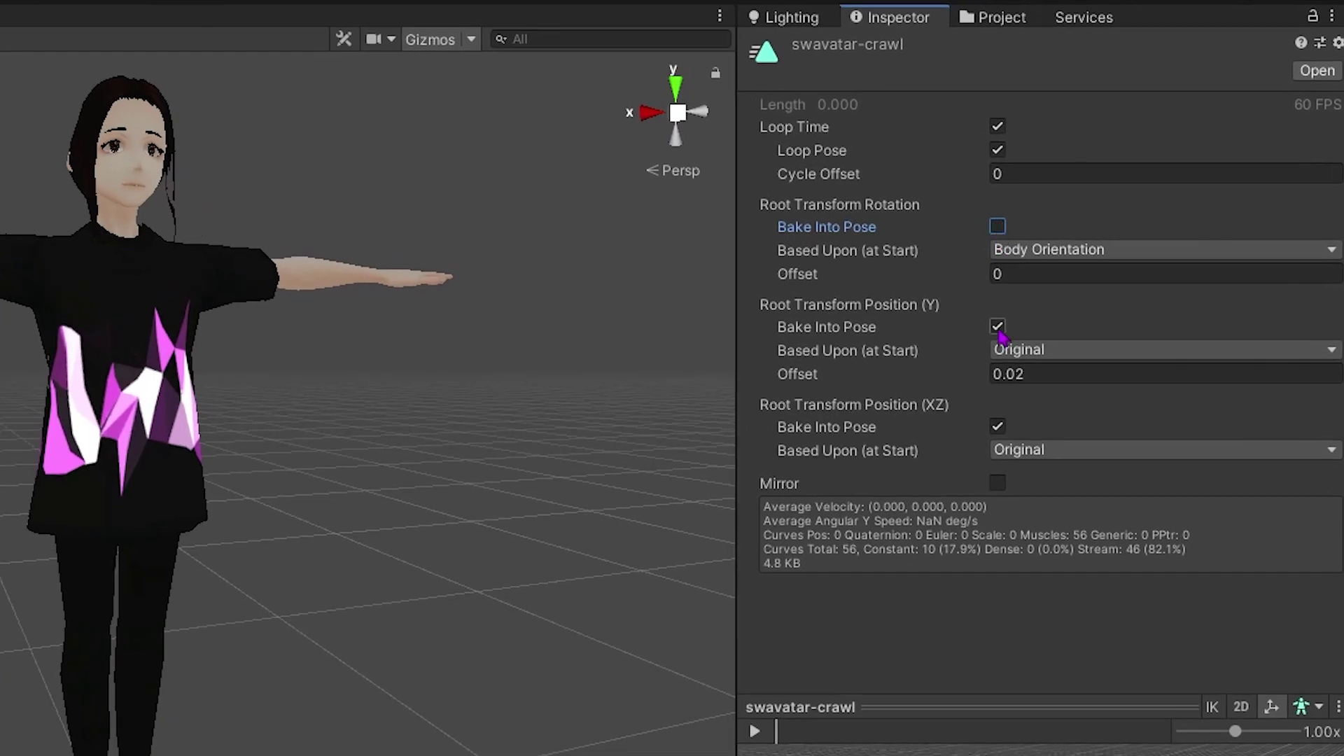
click(997, 326)
click(997, 426)
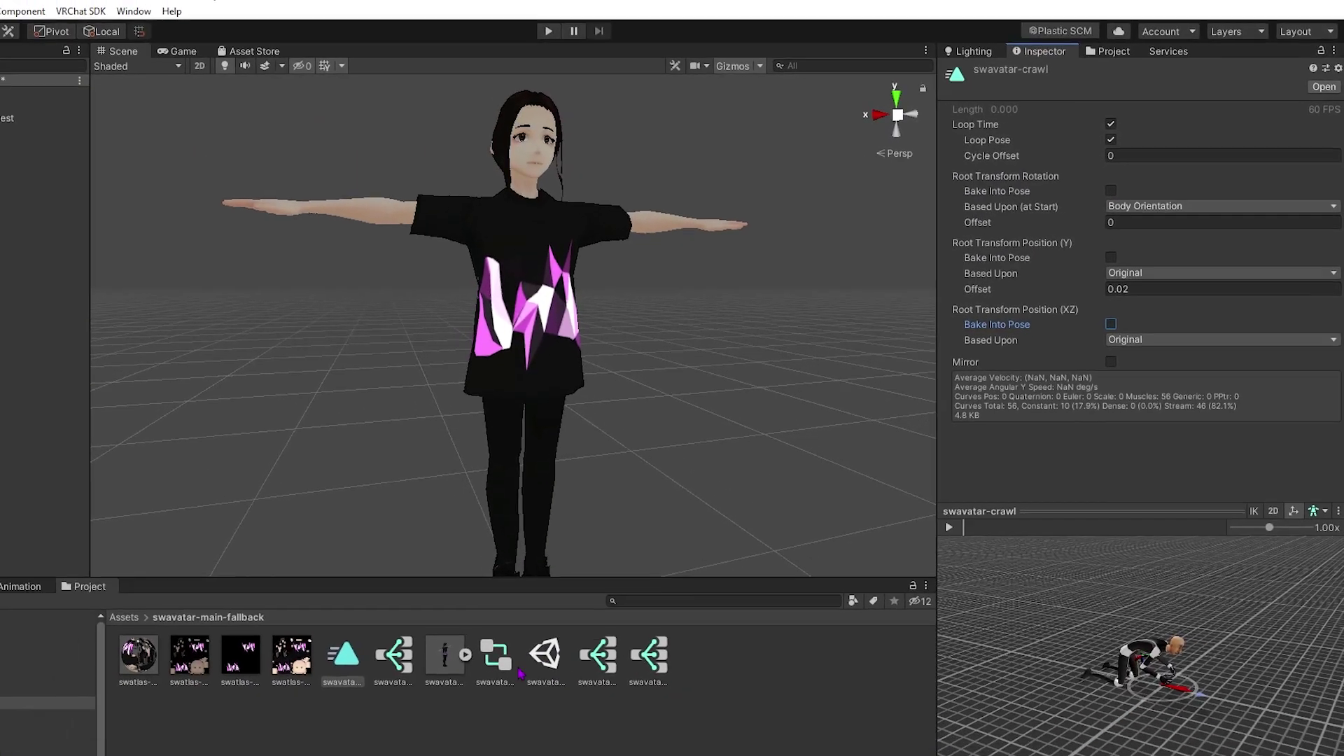
- Replace the proxy_low_crawl_still motion in swavatar-prone-BT with the swavatar-crawl clip
click(597, 654)
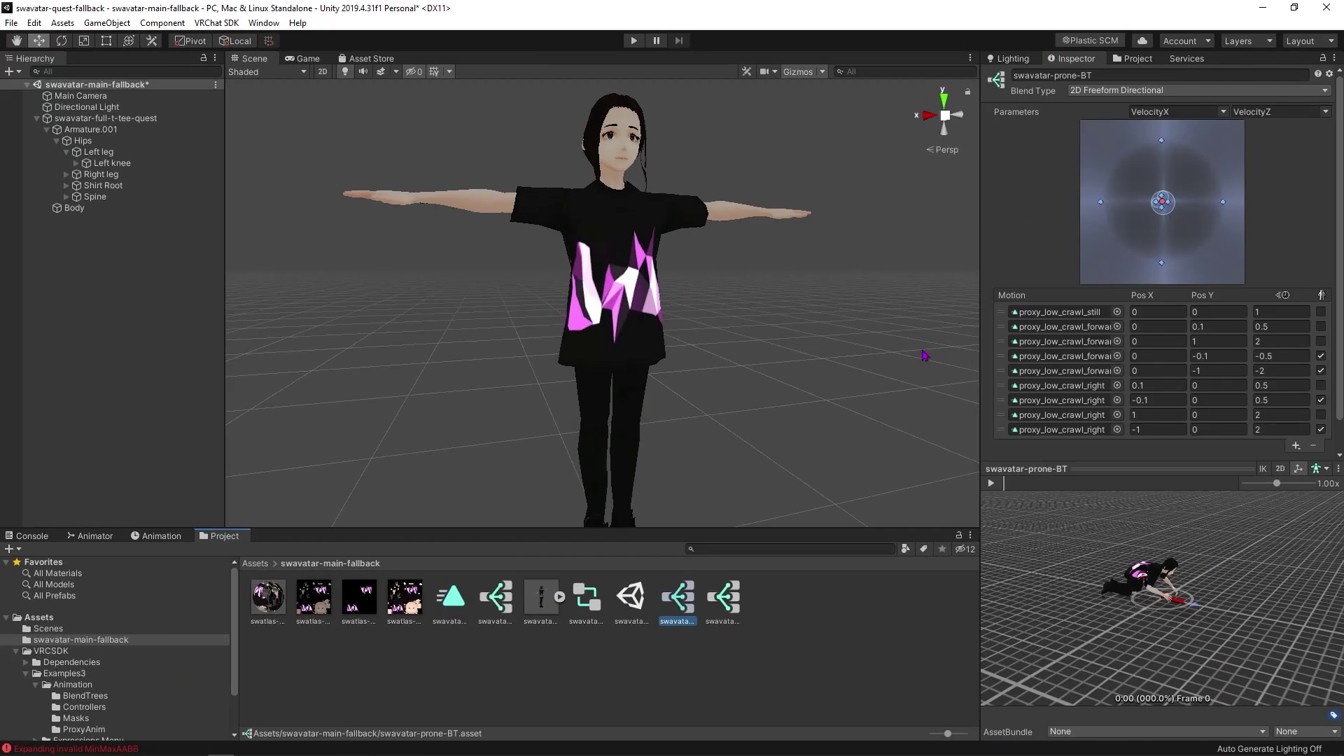
drag(454, 609, 1061, 337)
click(1065, 312)
middle_drag(1169, 574, 1178, 582)
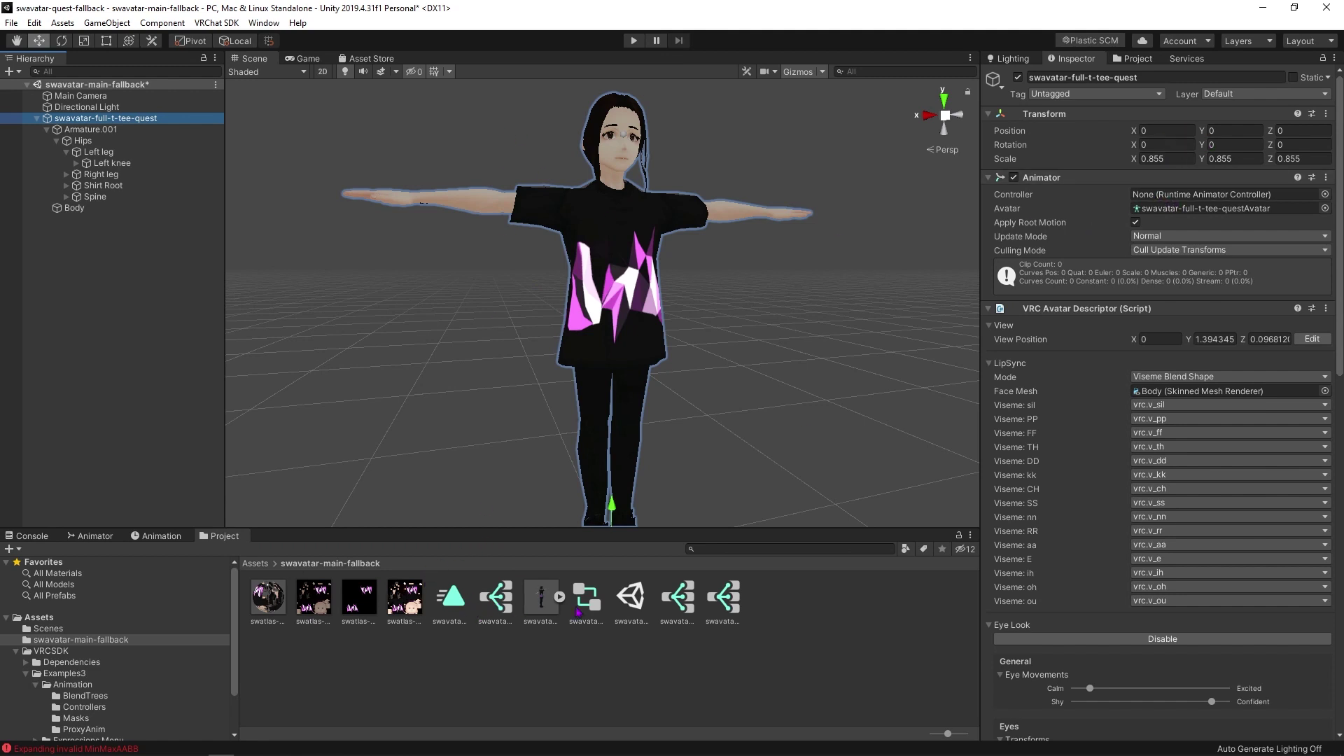
- Assign swavatar-loco-AC as the Animator controller of swavatar-full-t-tee-quest and open its Locomotion layer graph
drag(598, 614, 1153, 201)
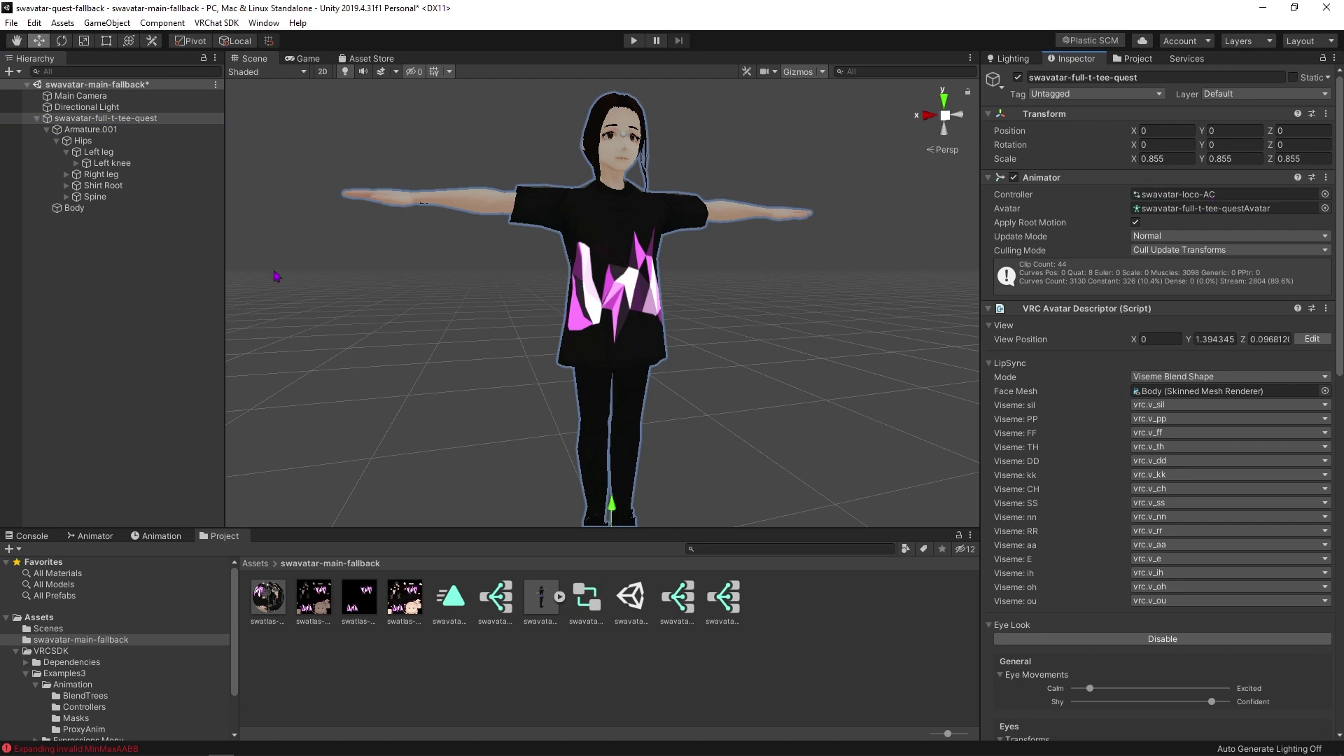
click(70, 119)
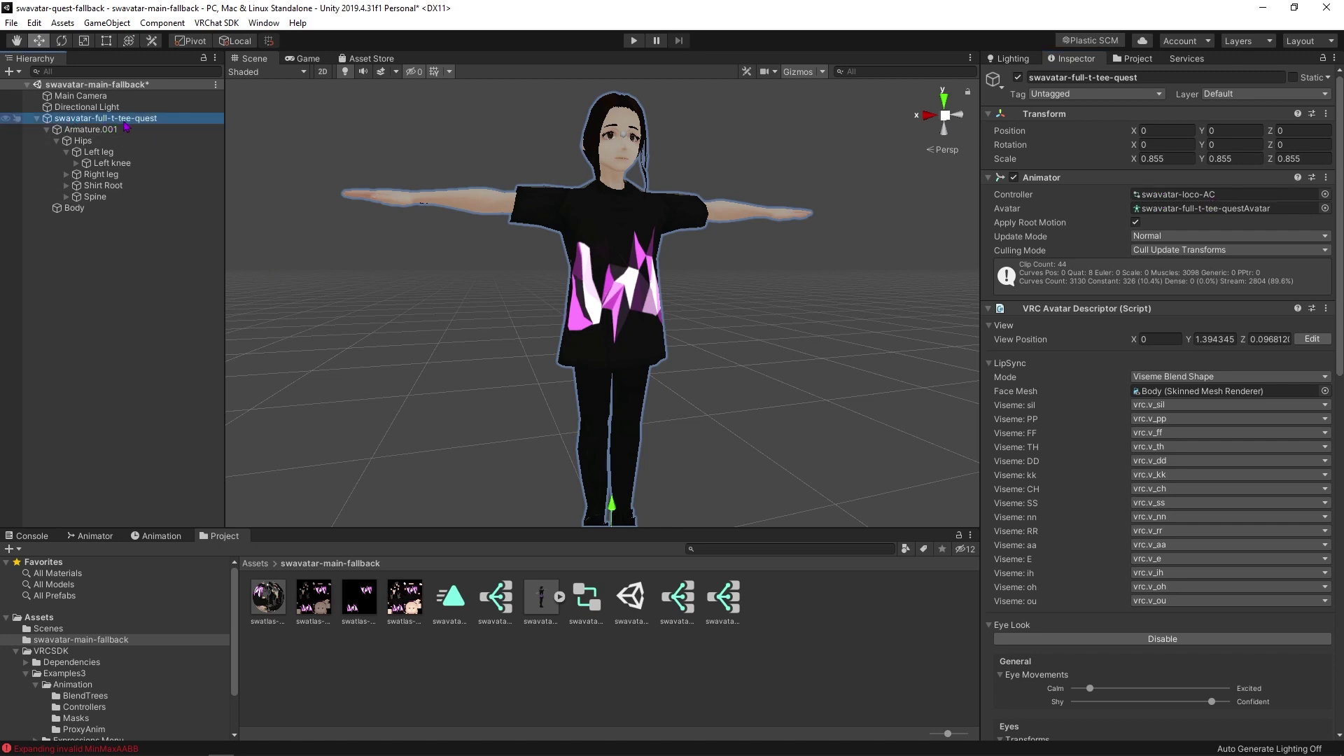
click(95, 536)
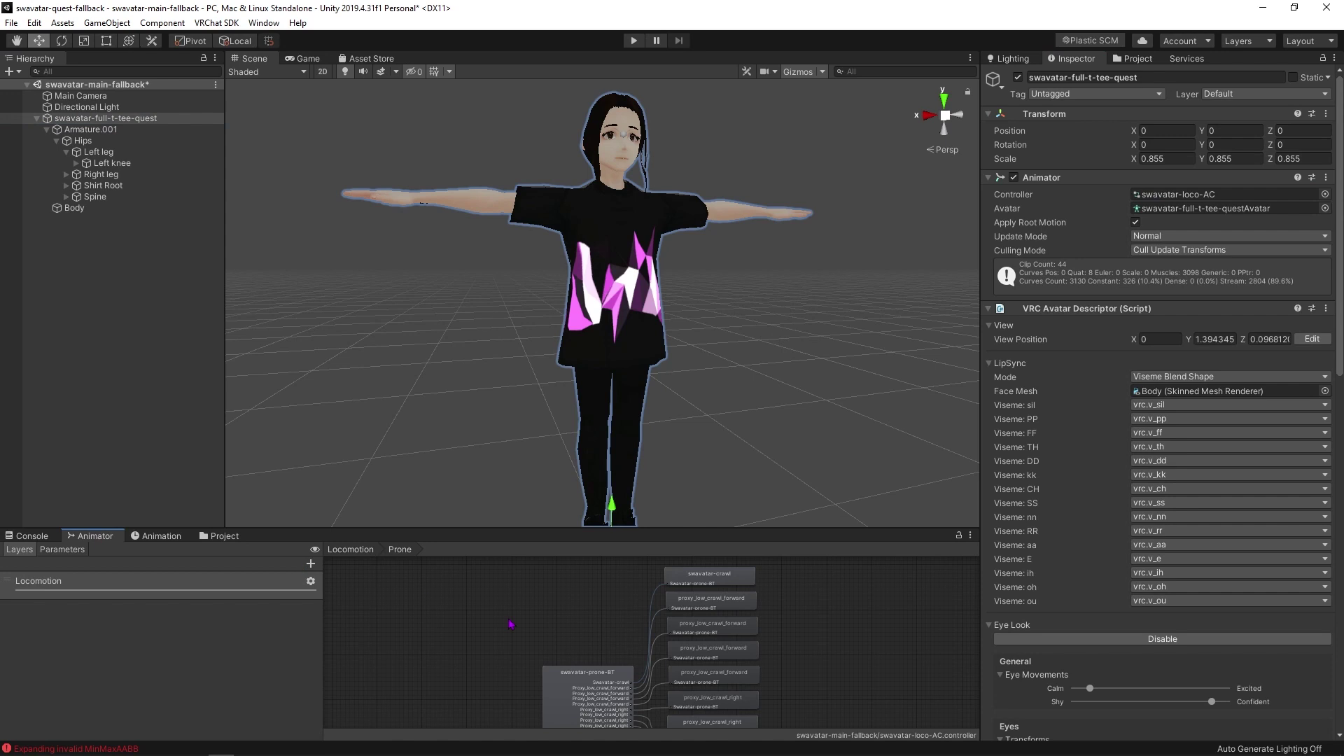
click(350, 549)
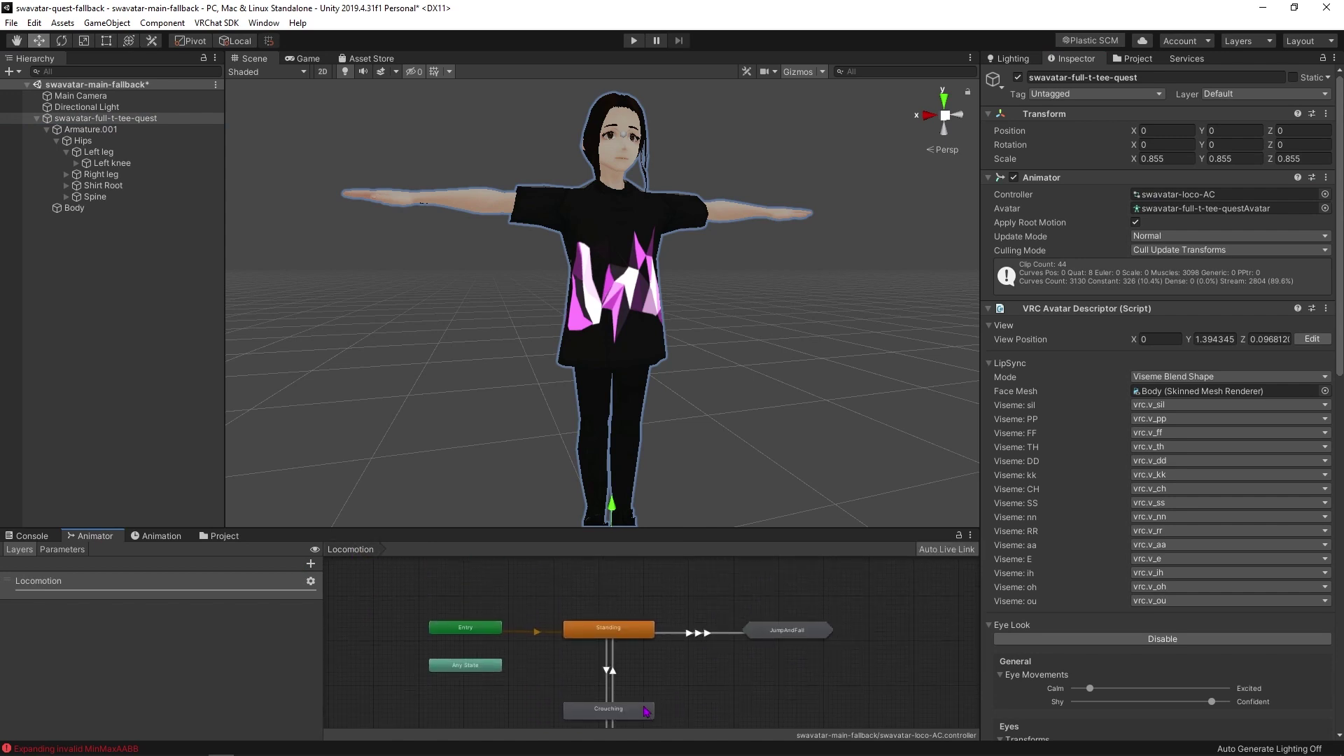
middle_drag(650, 620, 656, 617)
- Open the Prone state and select its swavatar-prone-BT blend tree
double_click(619, 687)
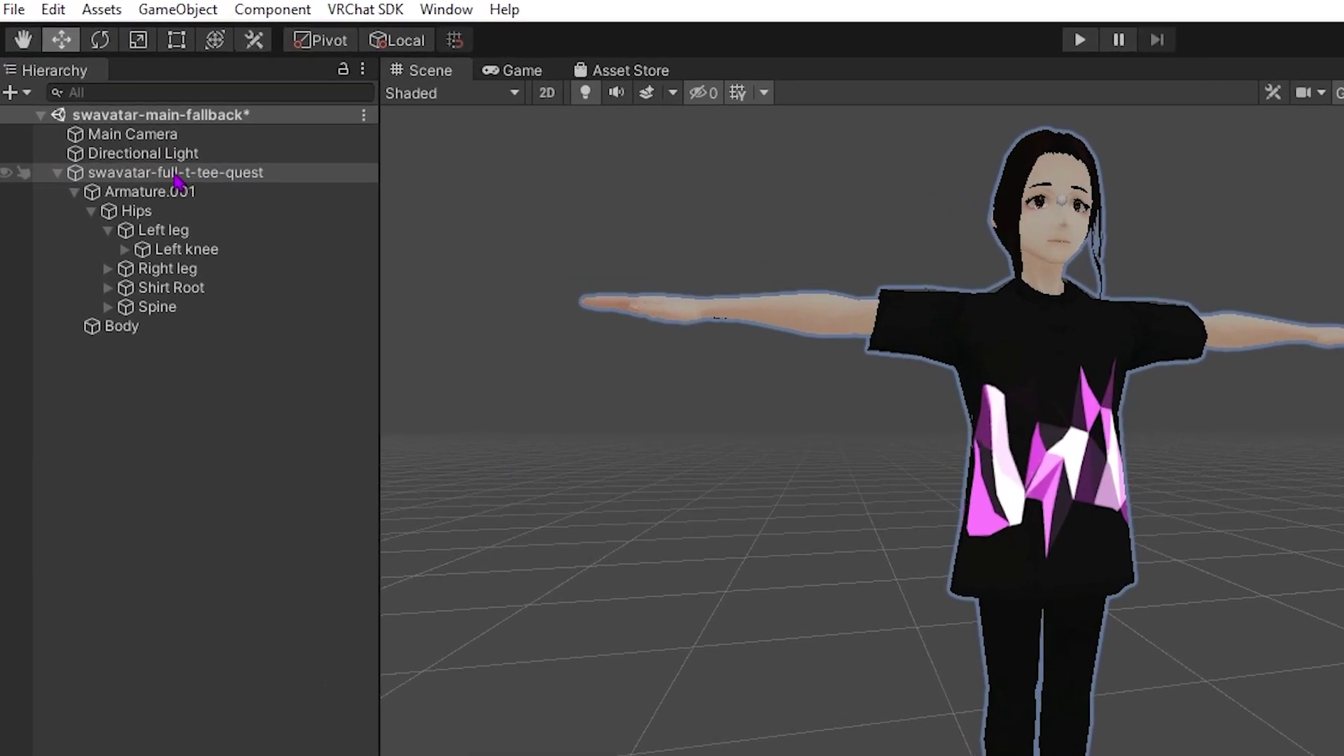
click(176, 177)
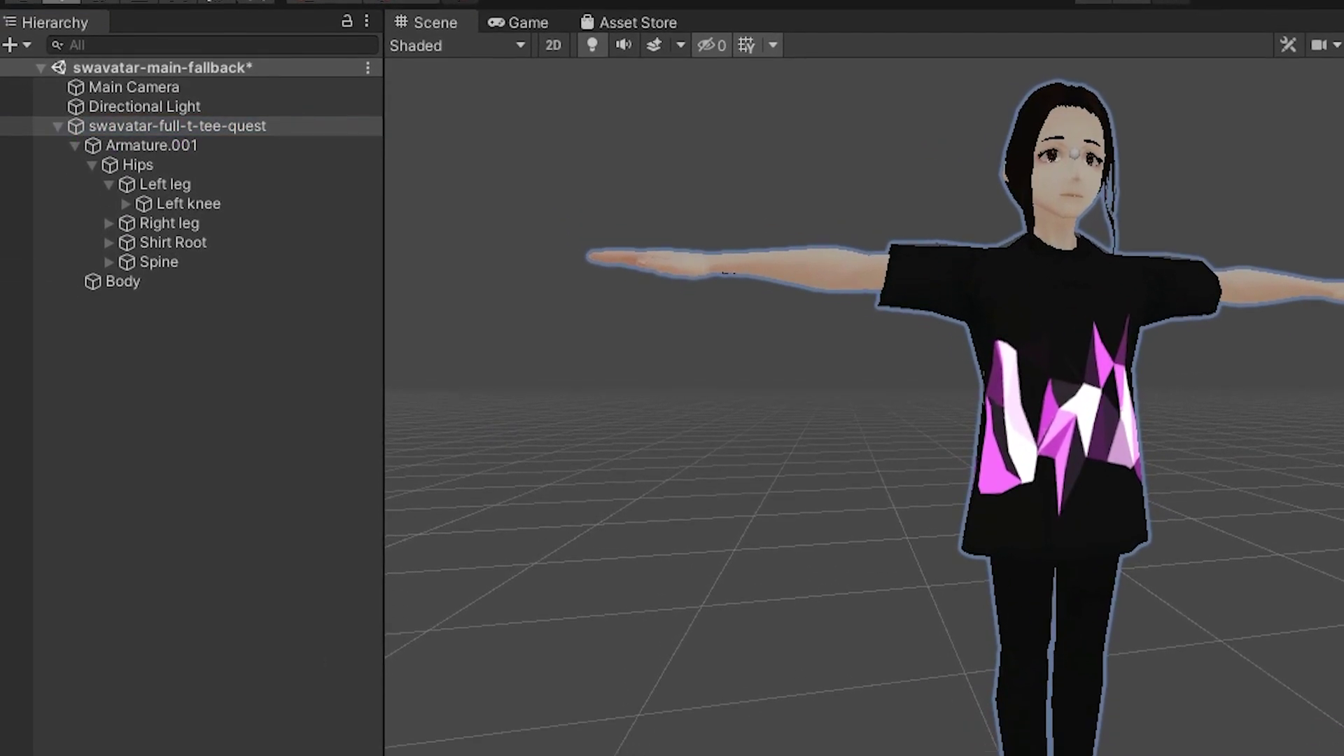
click(602, 625)
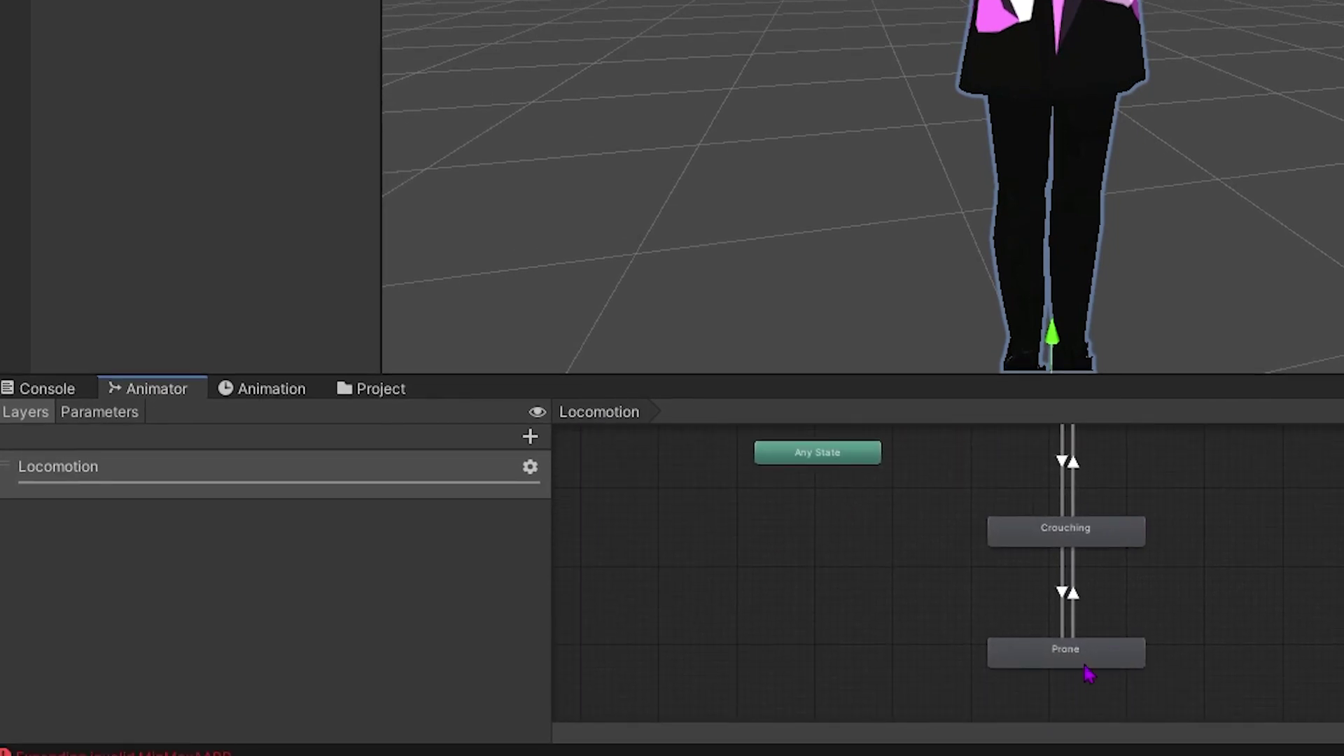
double_click(1085, 661)
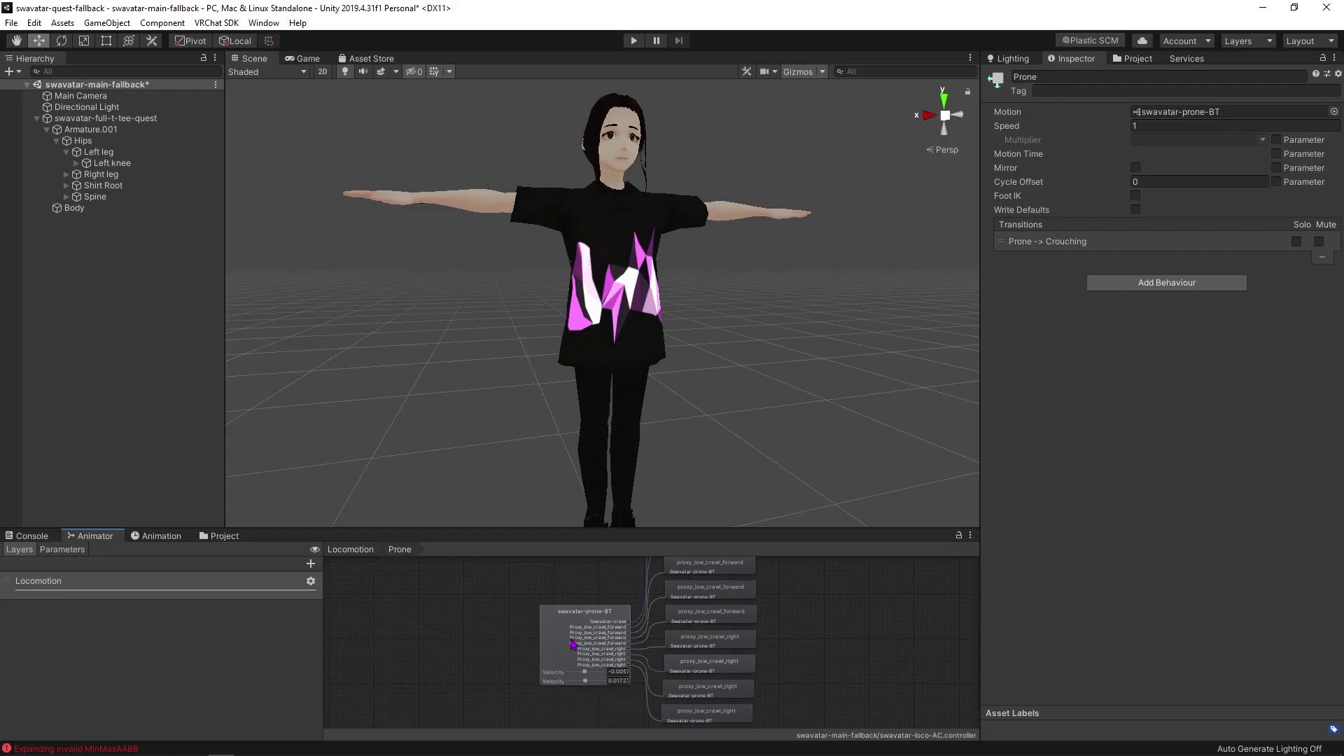
click(586, 639)
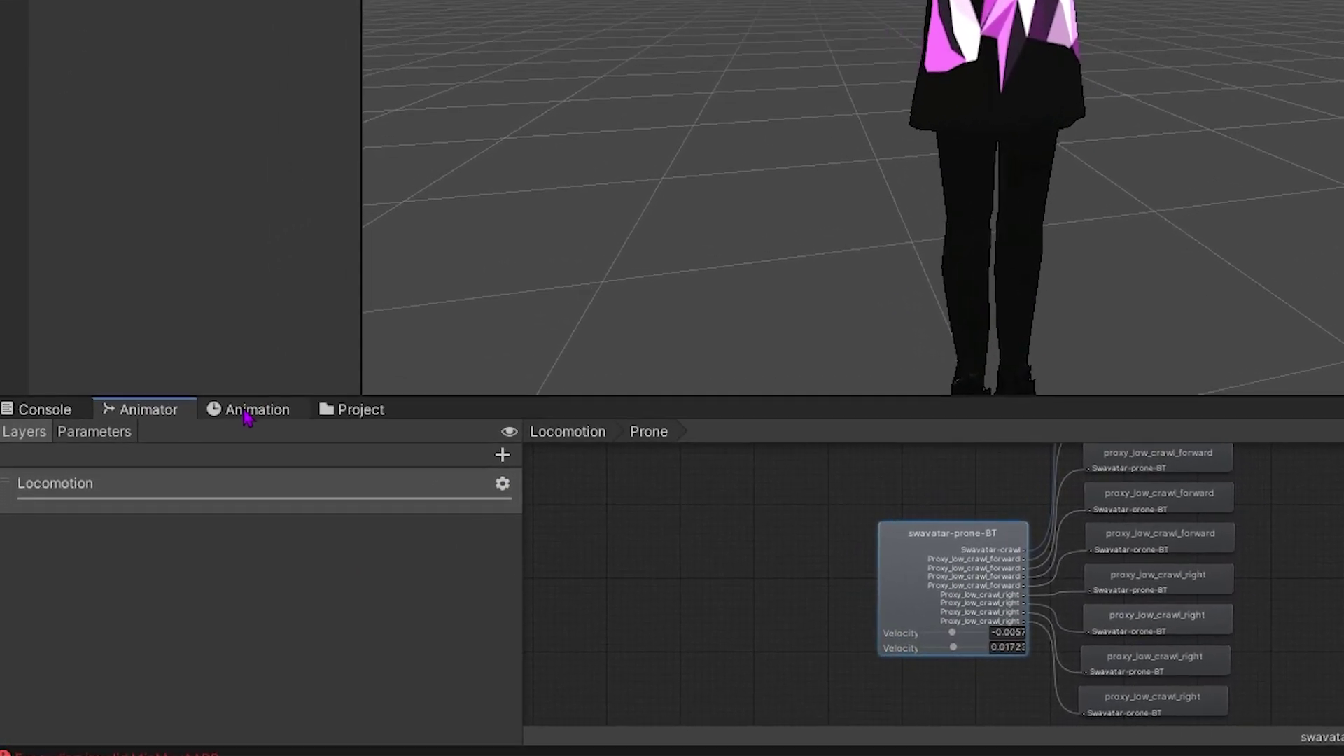
- Choose the swavatar-crawl clip for editing and start keyframe recording on the avatar
click(157, 538)
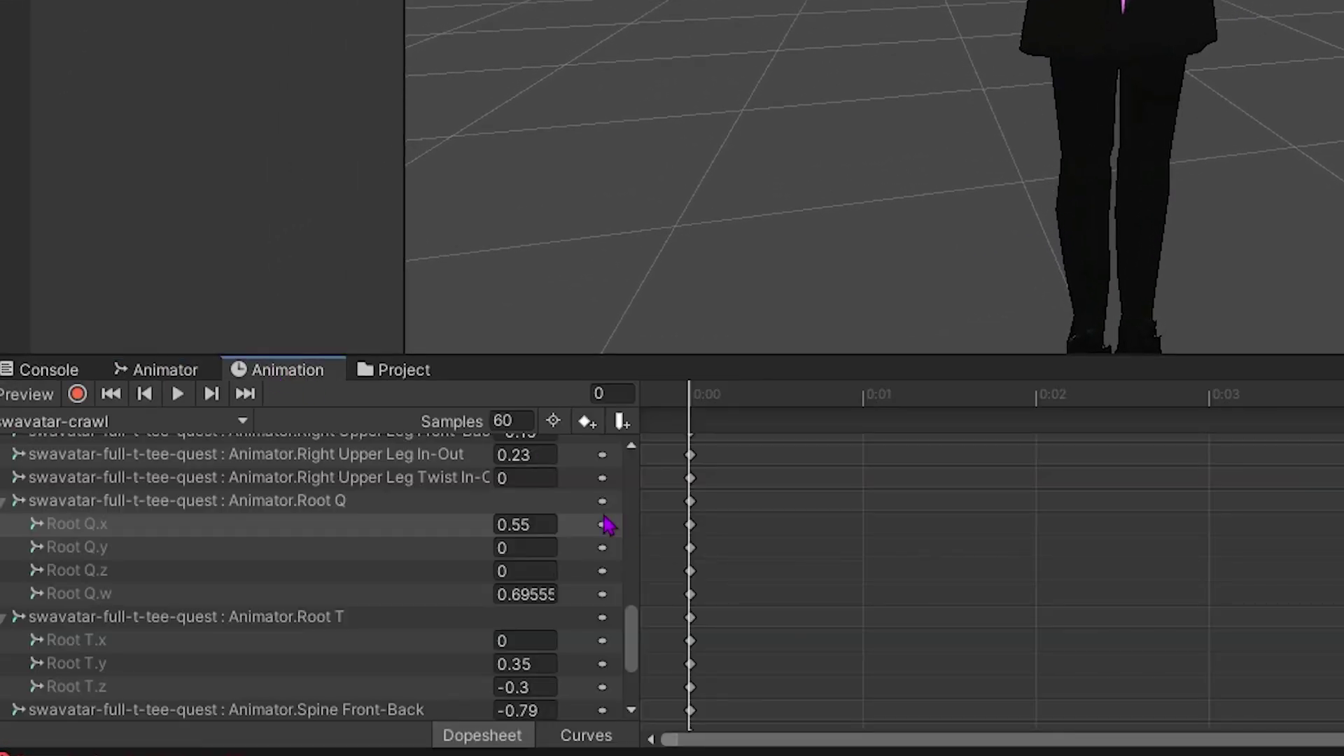
click(110, 418)
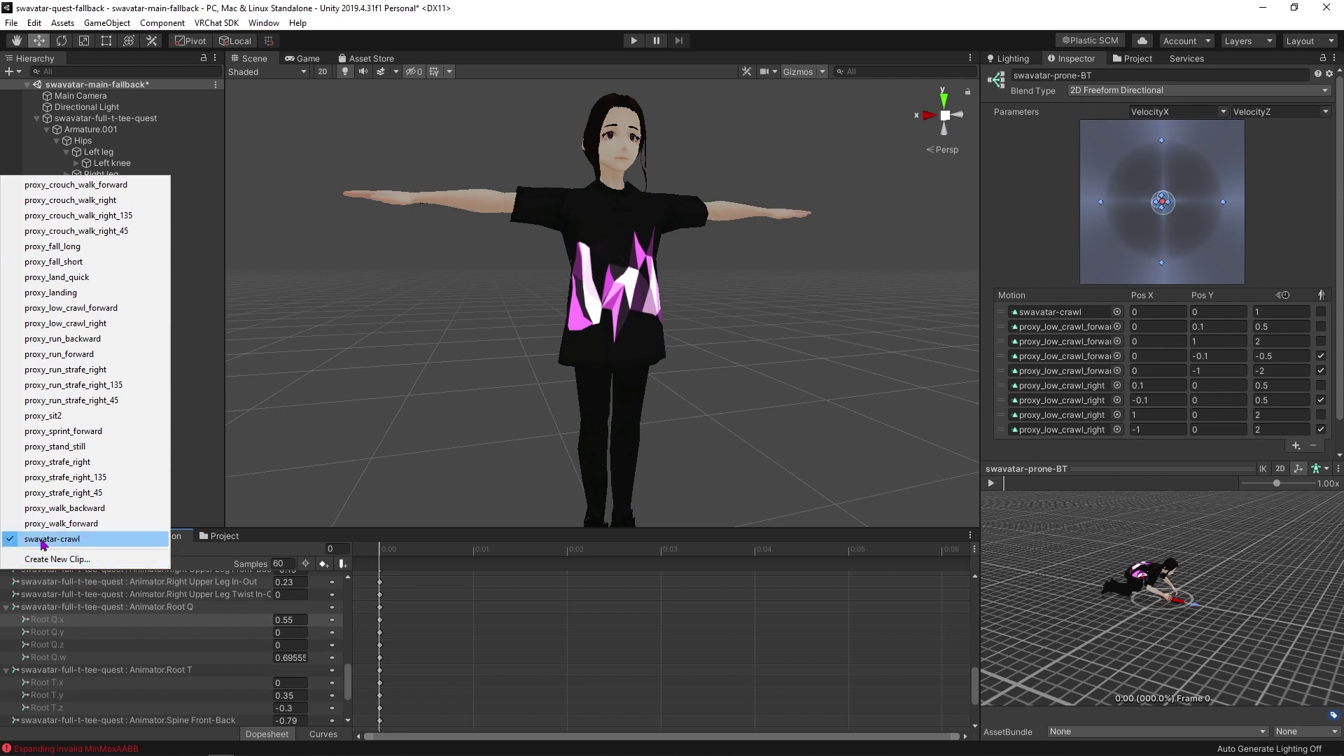
click(90, 544)
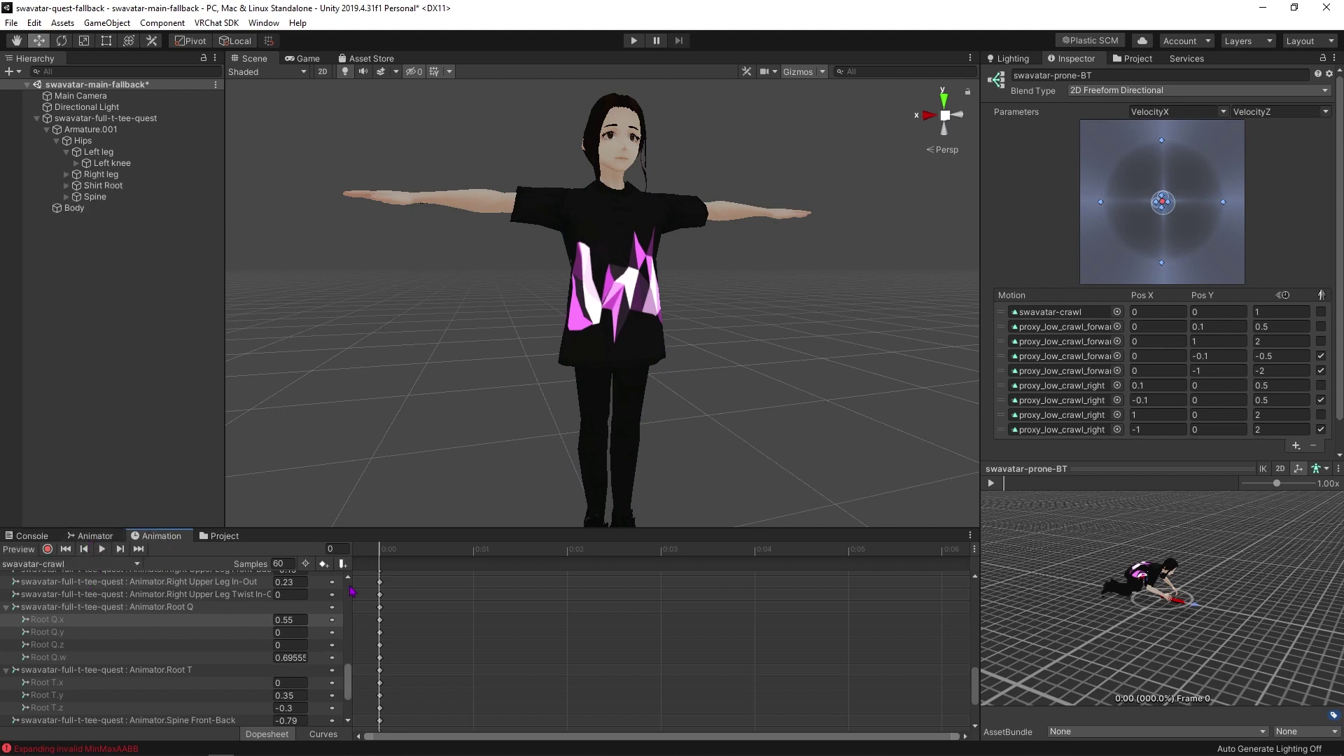
click(47, 548)
- Turn the crawl pose onto its back by making Root Q.x negative and adjust the Root T position
alt+drag(700, 315, 490, 315)
scroll(630, 301, down, 3)
click(960, 115)
middle_drag(903, 266, 720, 249)
scroll(706, 300, up, 7)
click(275, 620)
text(-)
drag(238, 622, 301, 633)
click(289, 645)
drag(268, 695, 261, 700)
- Adjust further muscle values of the swavatar-crawl clip to refine the pose lying on the back
scroll(186, 653, up, 4)
scroll(188, 654, up, 3)
scroll(262, 620, up, 4)
drag(266, 609, 258, 616)
scroll(242, 662, down, 4)
scroll(243, 690, down, 3)
drag(240, 674, 276, 679)
scroll(250, 658, up, 3)
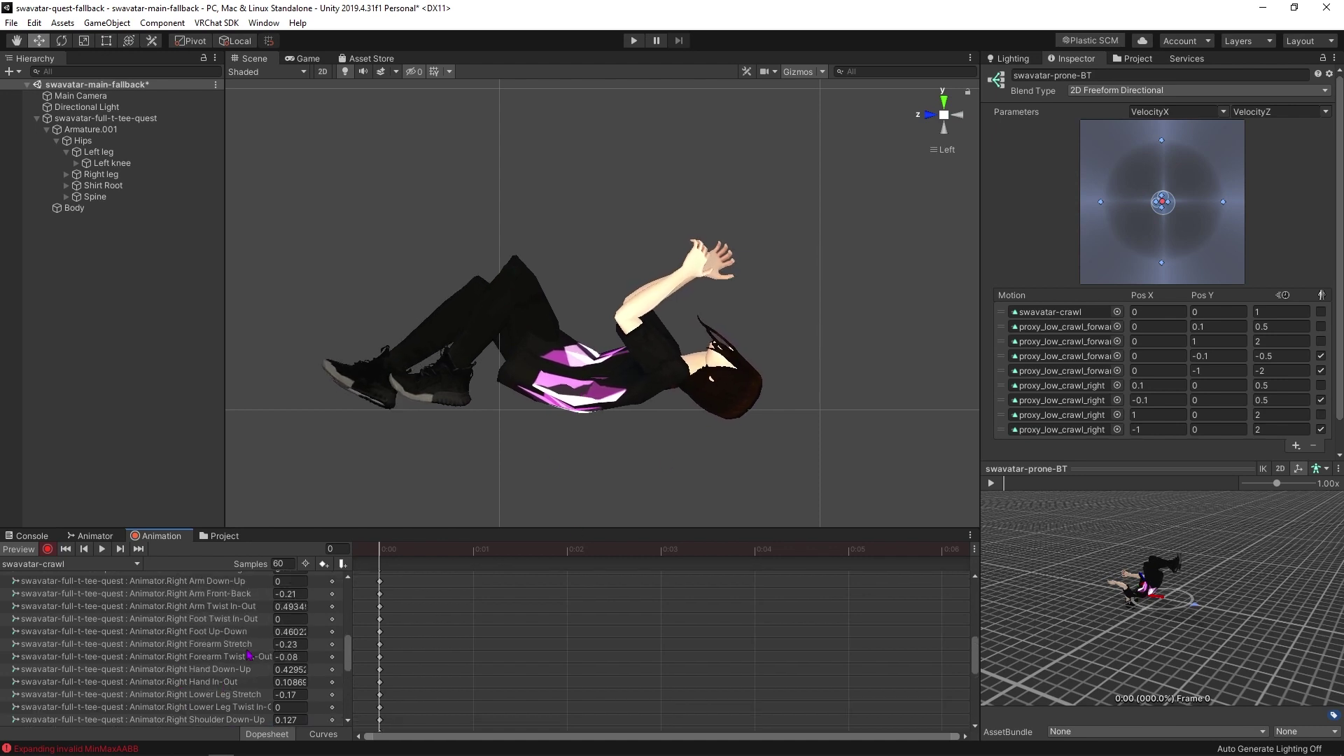
- Reposition the avatar's right arm in the lying pose by adjusting its arm muscle values
drag(262, 597, 314, 581)
alt+drag(741, 354, 413, 420)
scroll(267, 619, up, 1)
drag(259, 637, 272, 649)
drag(268, 661, 264, 688)
alt+drag(301, 392, 521, 378)
scroll(264, 633, up, 3)
scroll(231, 658, up, 2)
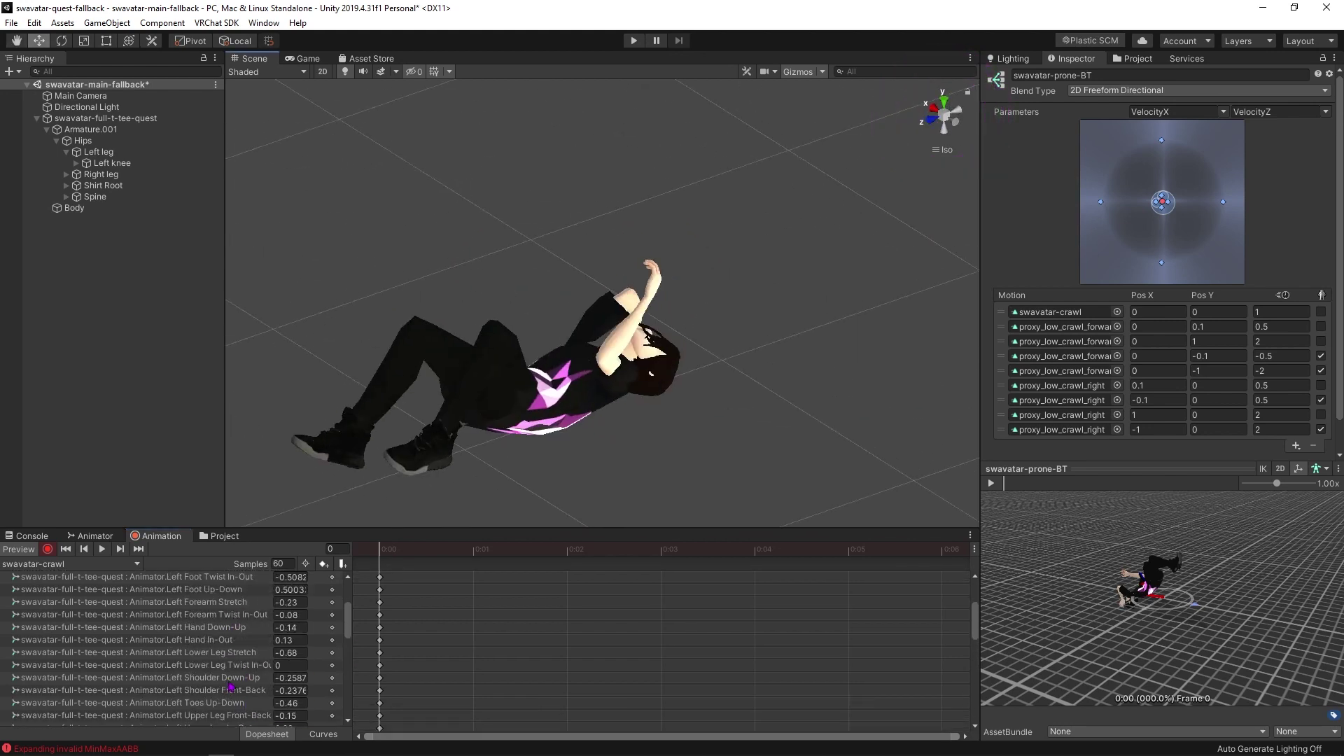
- Set Left Arm Twist In-Out to 1.39 and Left Arm Down-Up to 0.87
drag(263, 607, 286, 607)
alt+drag(840, 371, 513, 358)
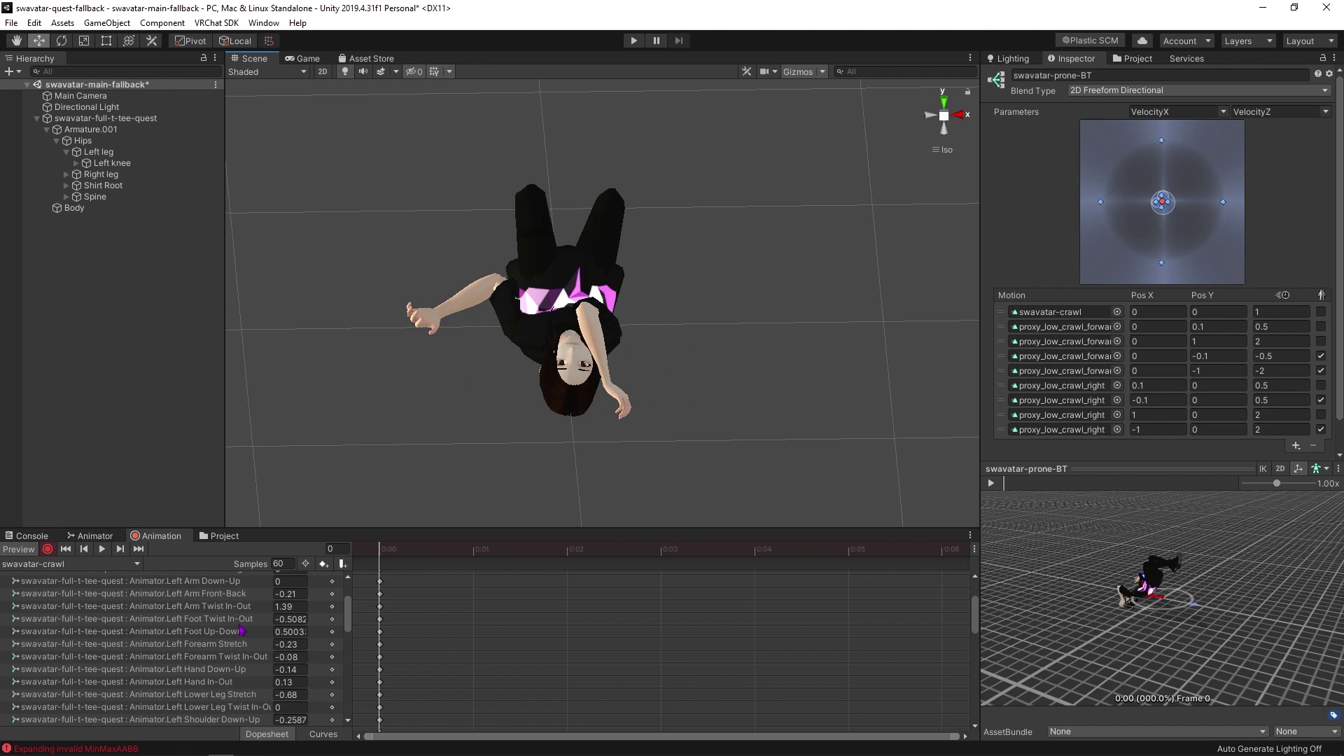
scroll(240, 623, up, 1)
drag(265, 623, 282, 624)
- Check the lying pose from several angles, reselect the swavatar-crawl clip, and view the avatar in its default stance from the front
alt+drag(294, 483, 665, 381)
alt+drag(391, 378, 805, 371)
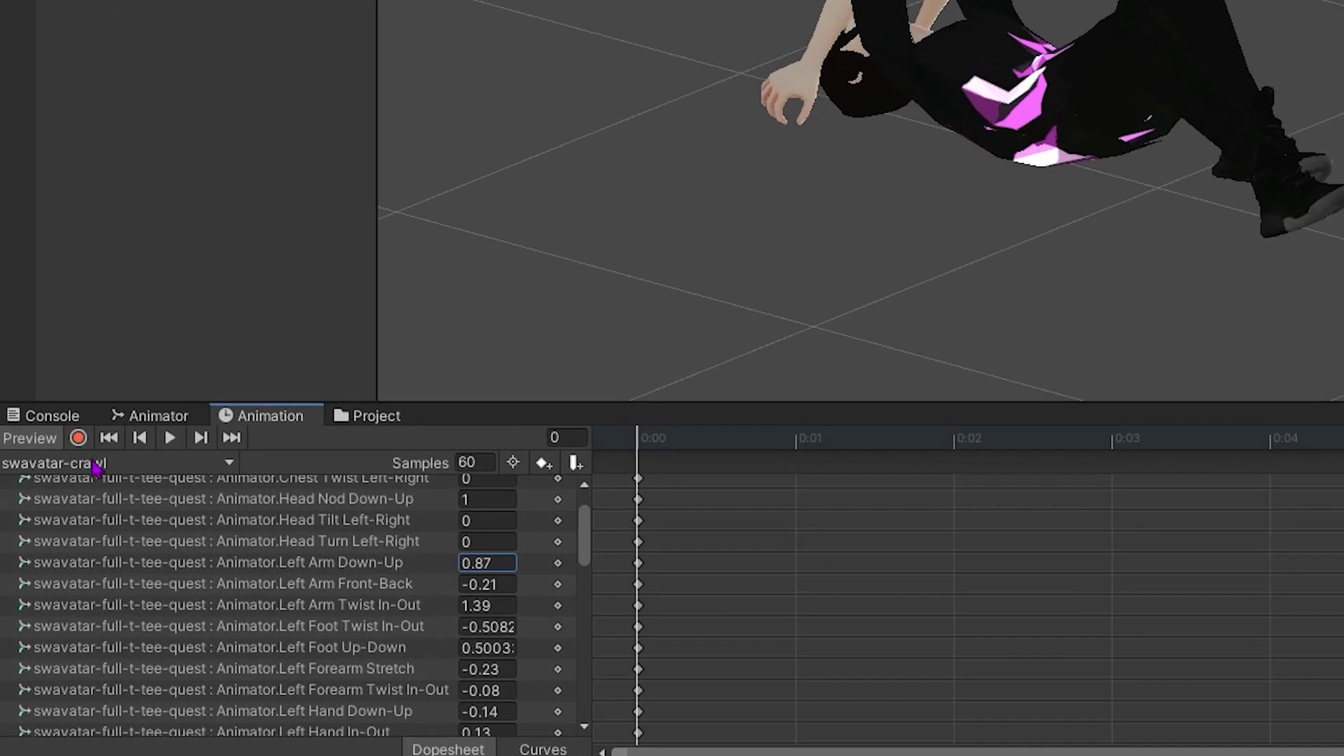
click(70, 506)
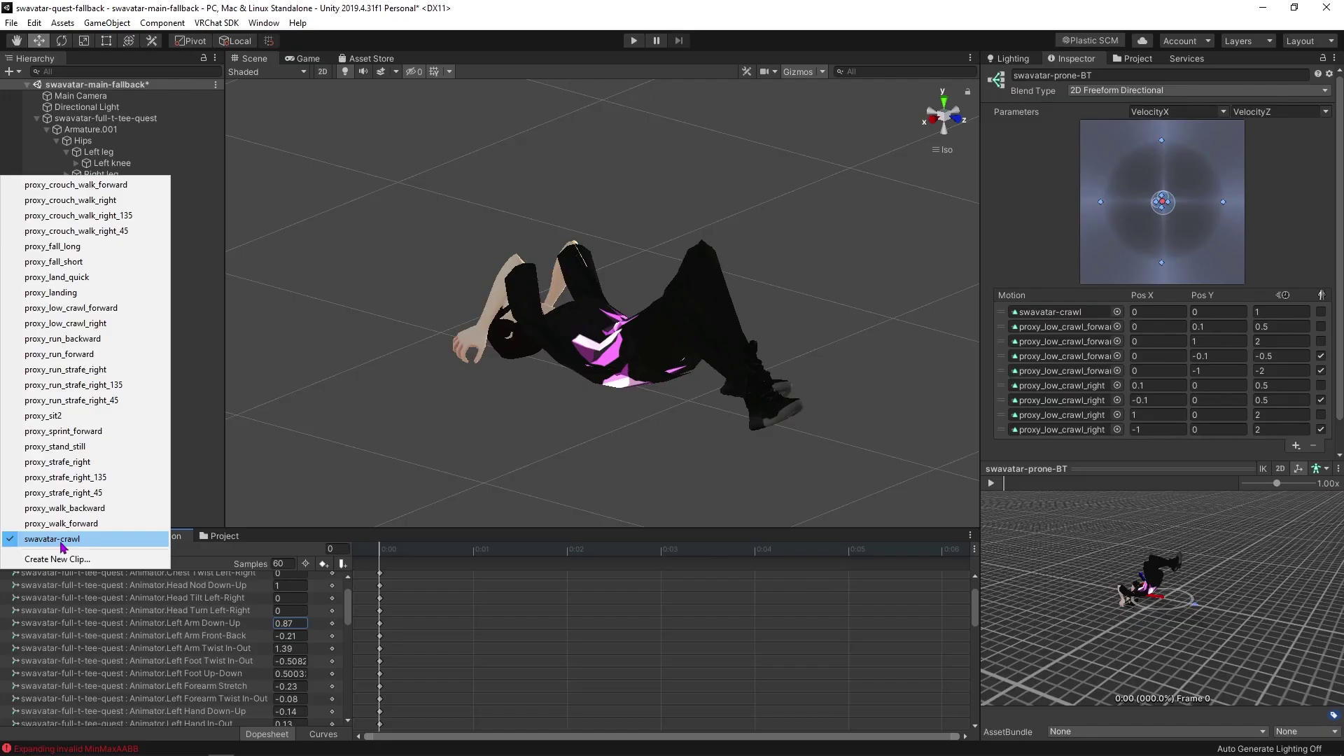
click(62, 540)
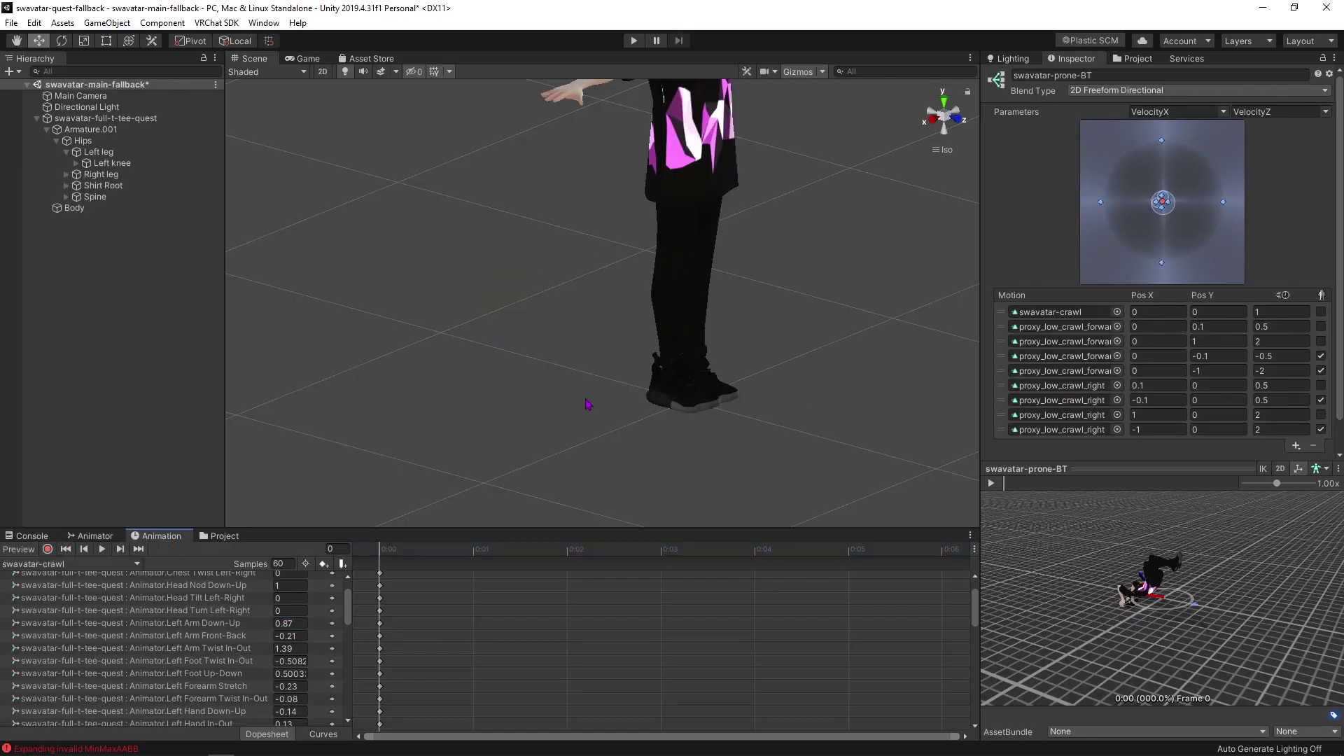
alt+drag(802, 169, 590, 329)
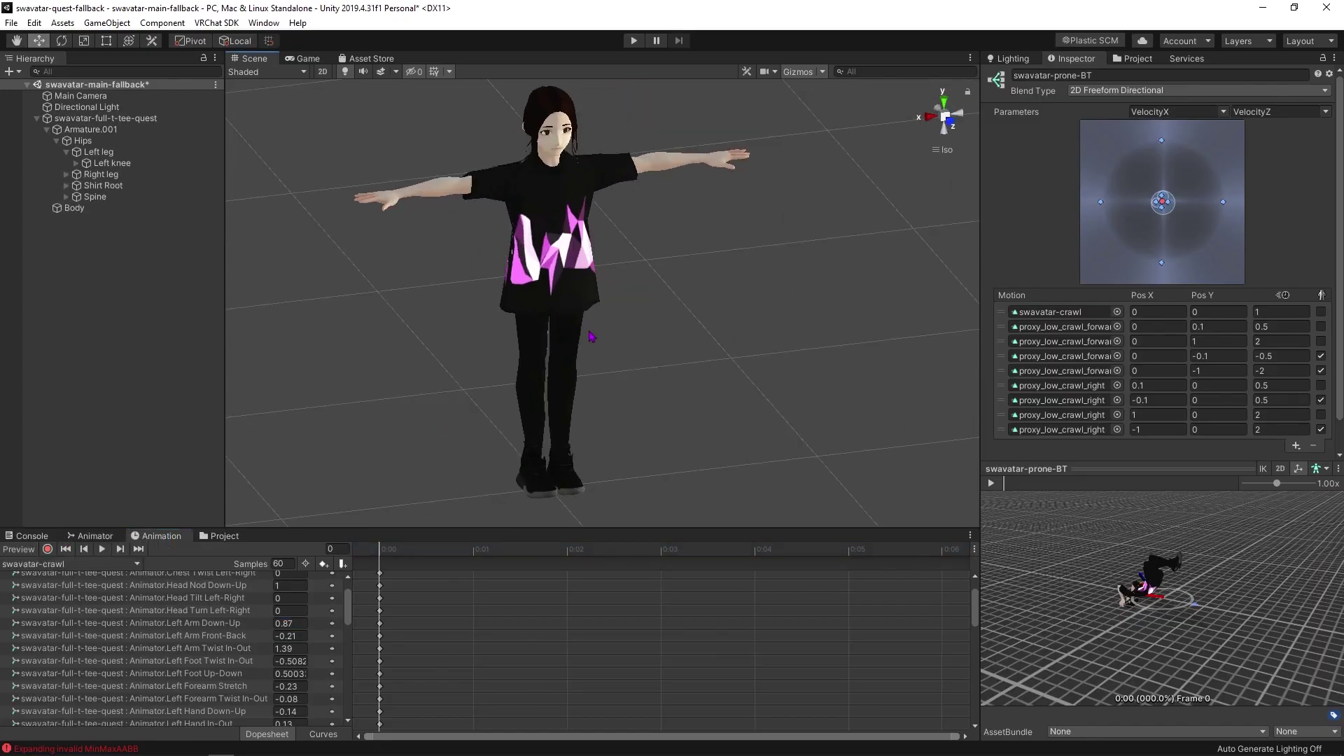
- Open the swavatar-loco-AC controller and add a VRC Animator Tracking Control behaviour to the Standing state, with all body parts set to Tracking
drag(676, 525, 676, 618)
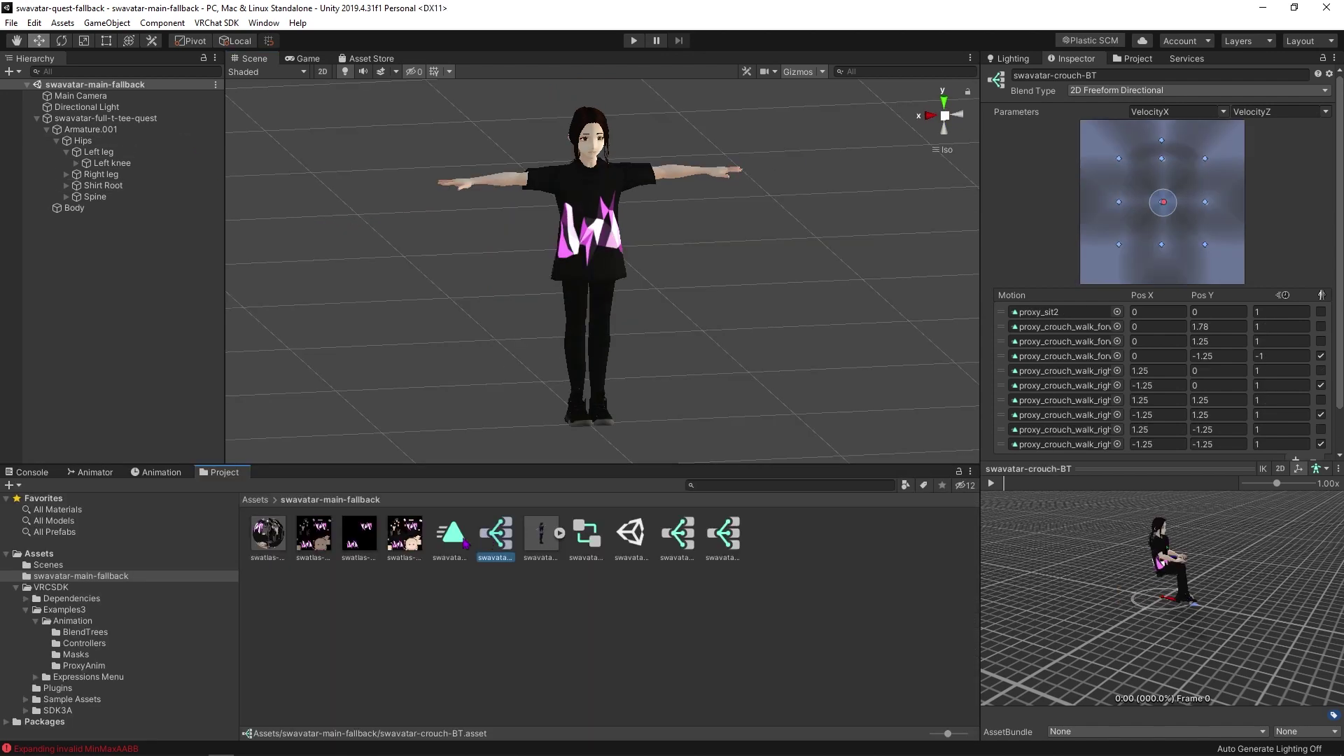
double_click(596, 538)
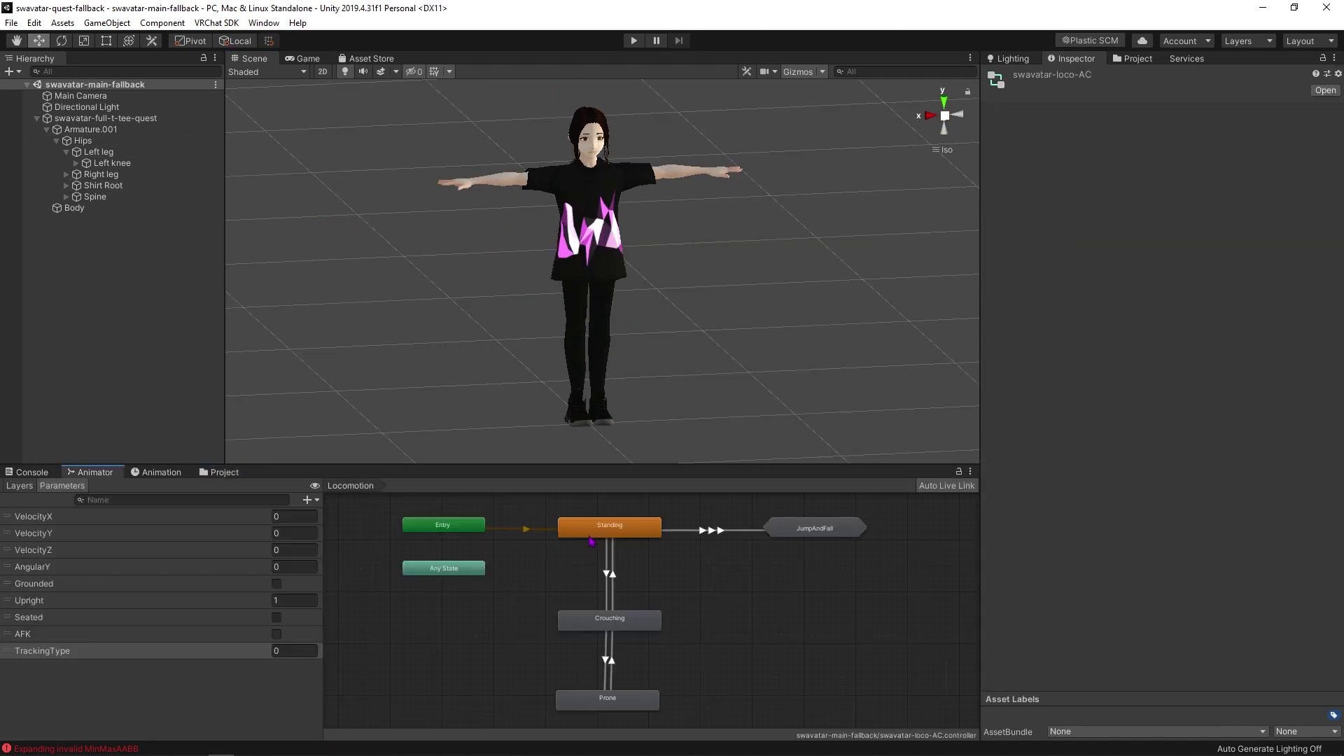
click(634, 538)
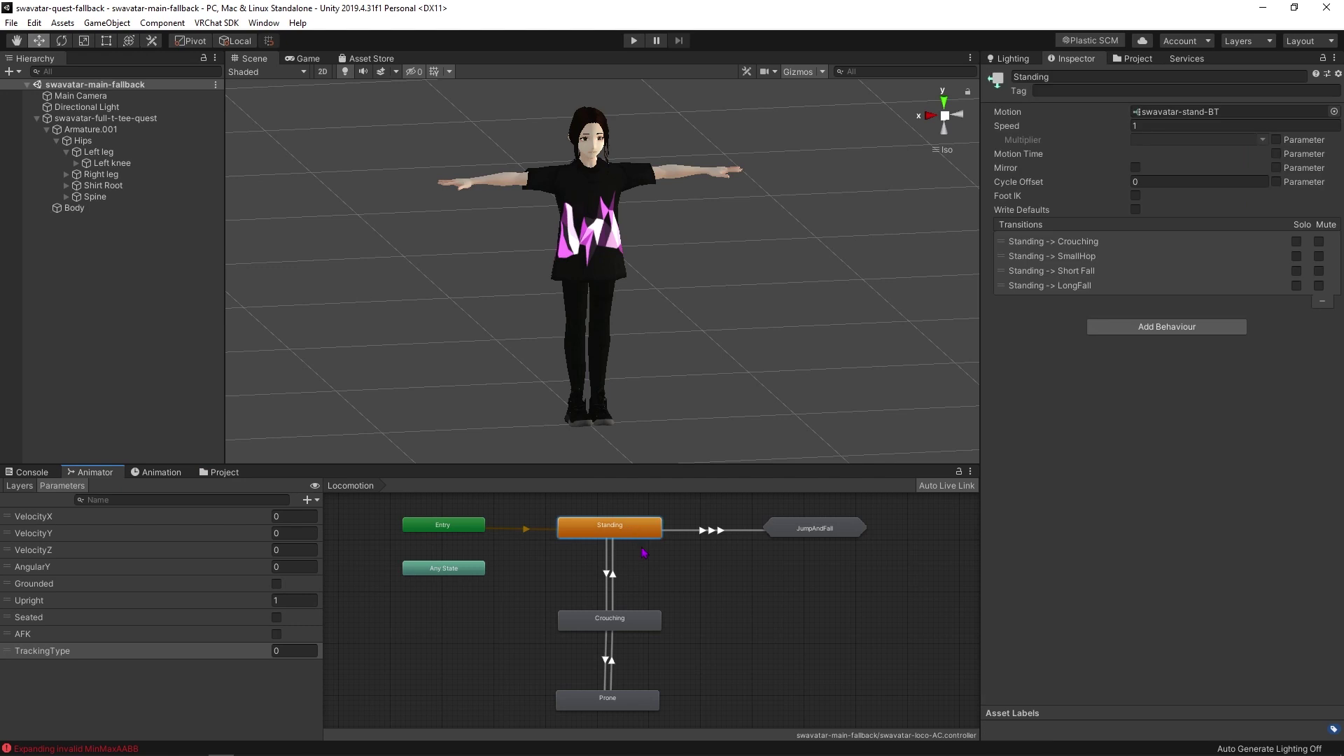
click(644, 623)
click(607, 528)
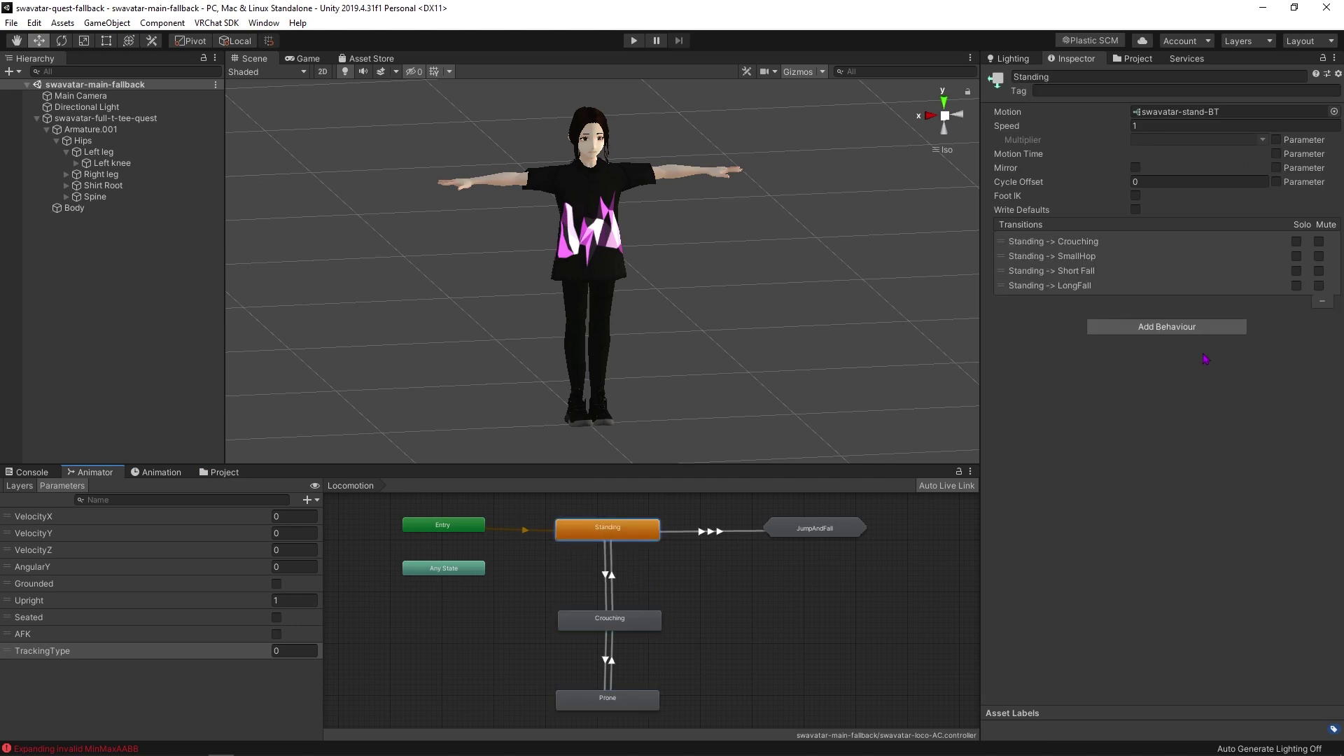
click(1219, 326)
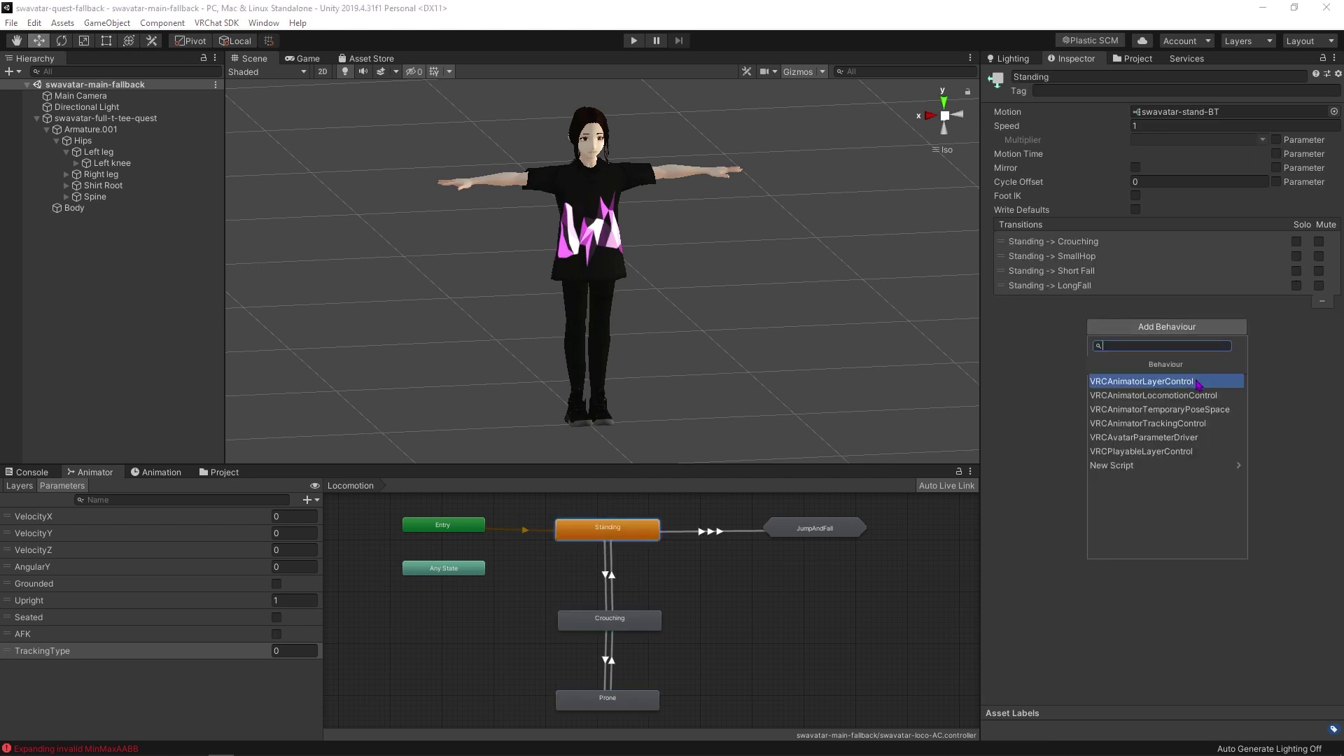
click(1199, 425)
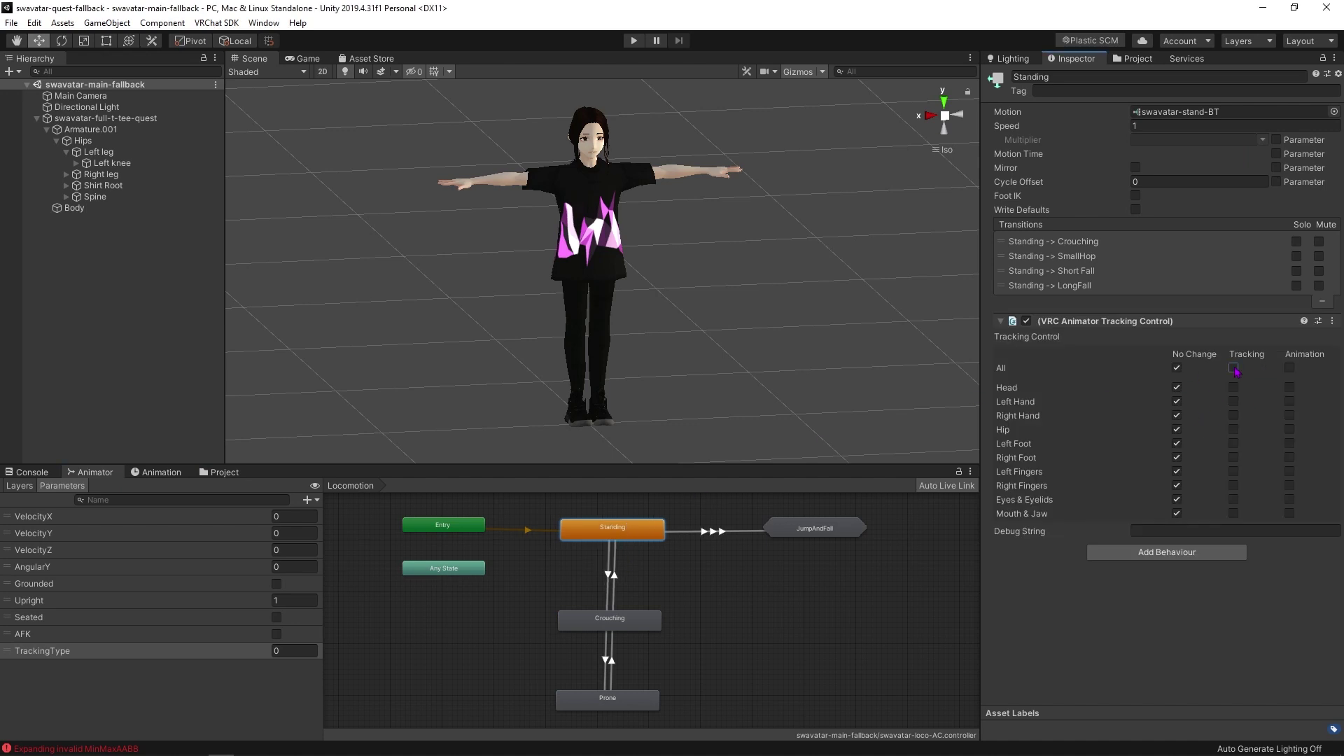
- Add a VRC Animator Tracking Control behaviour to the Crouching state and set all body parts to Tracking
click(630, 625)
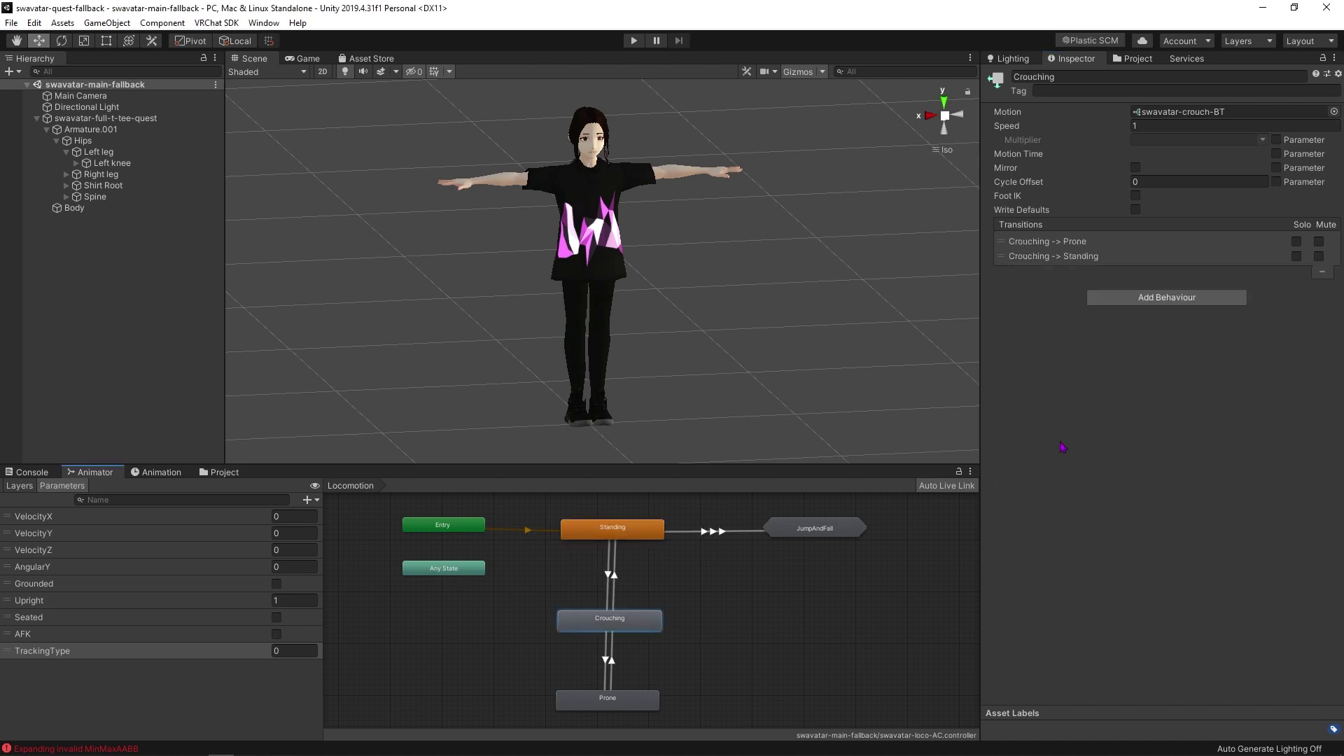
click(1162, 298)
click(1173, 394)
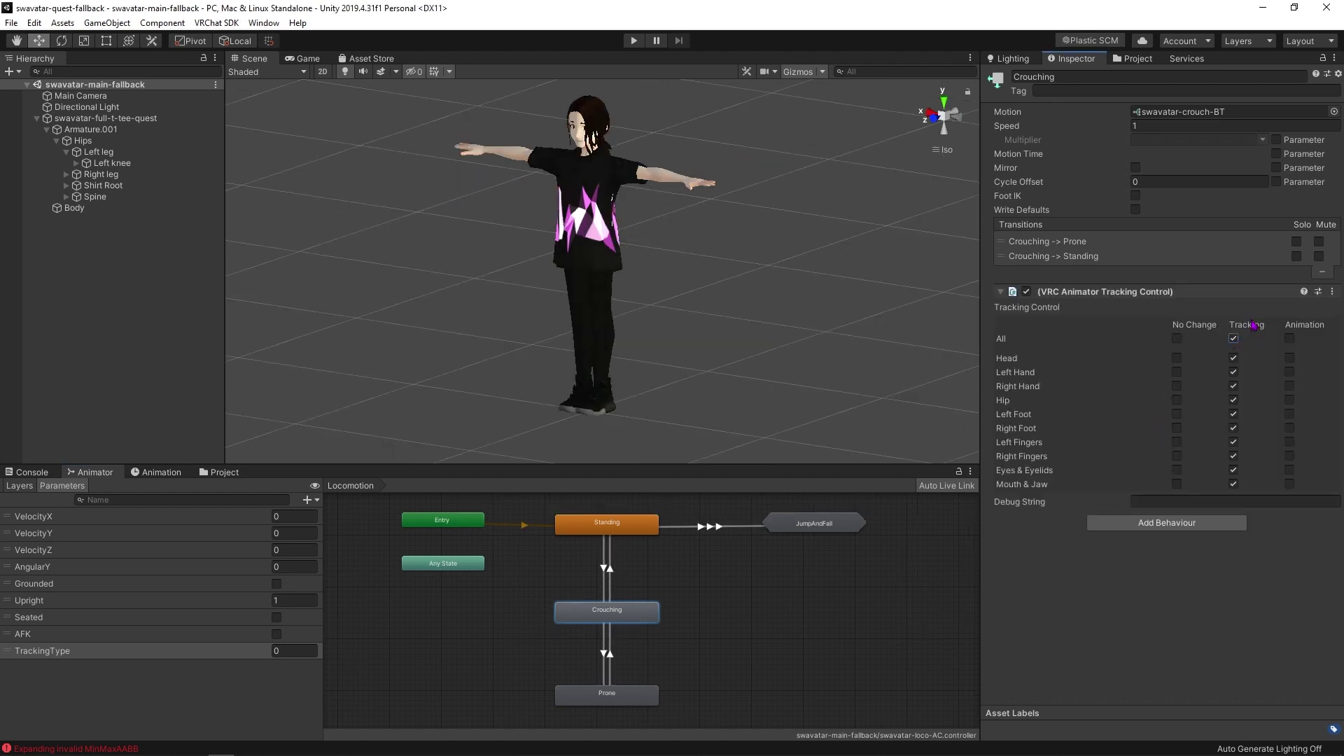
- Add a VRC Animator Tracking Control behaviour to the Prone state and set all body parts to Animation
click(628, 702)
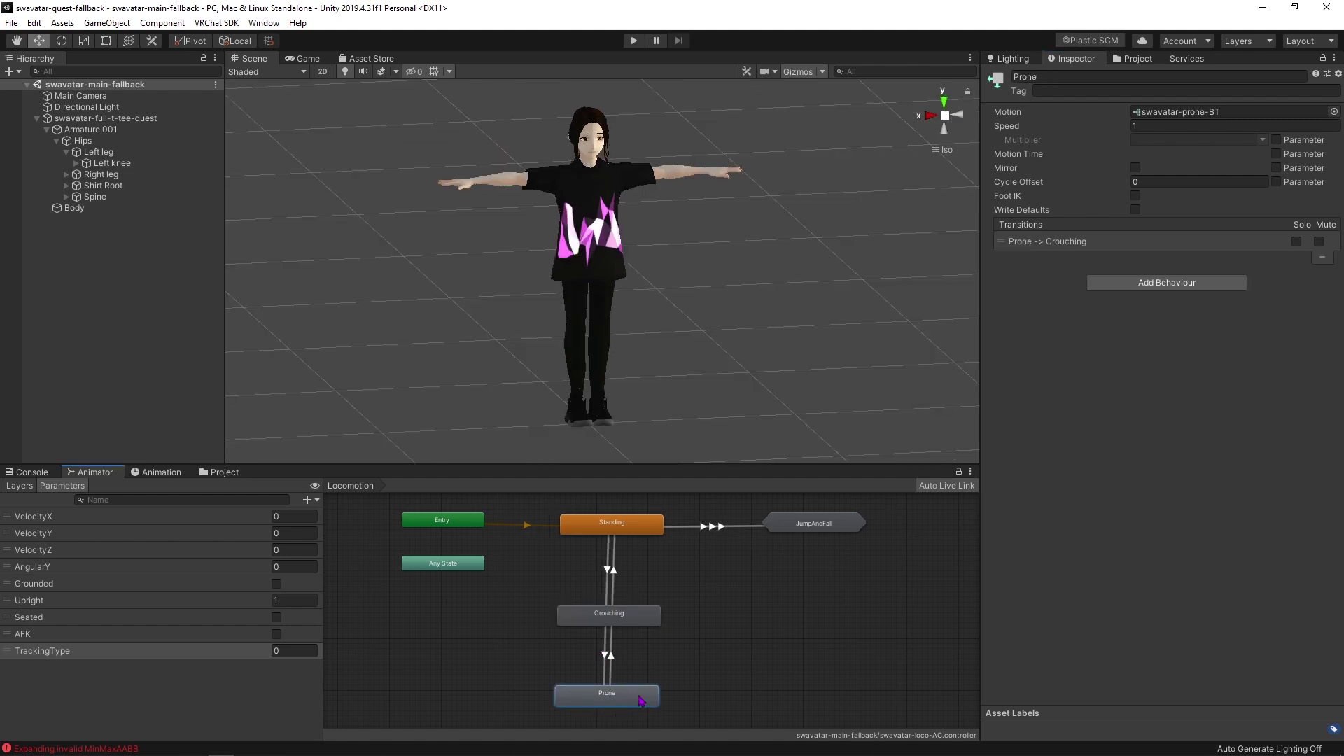
click(1187, 281)
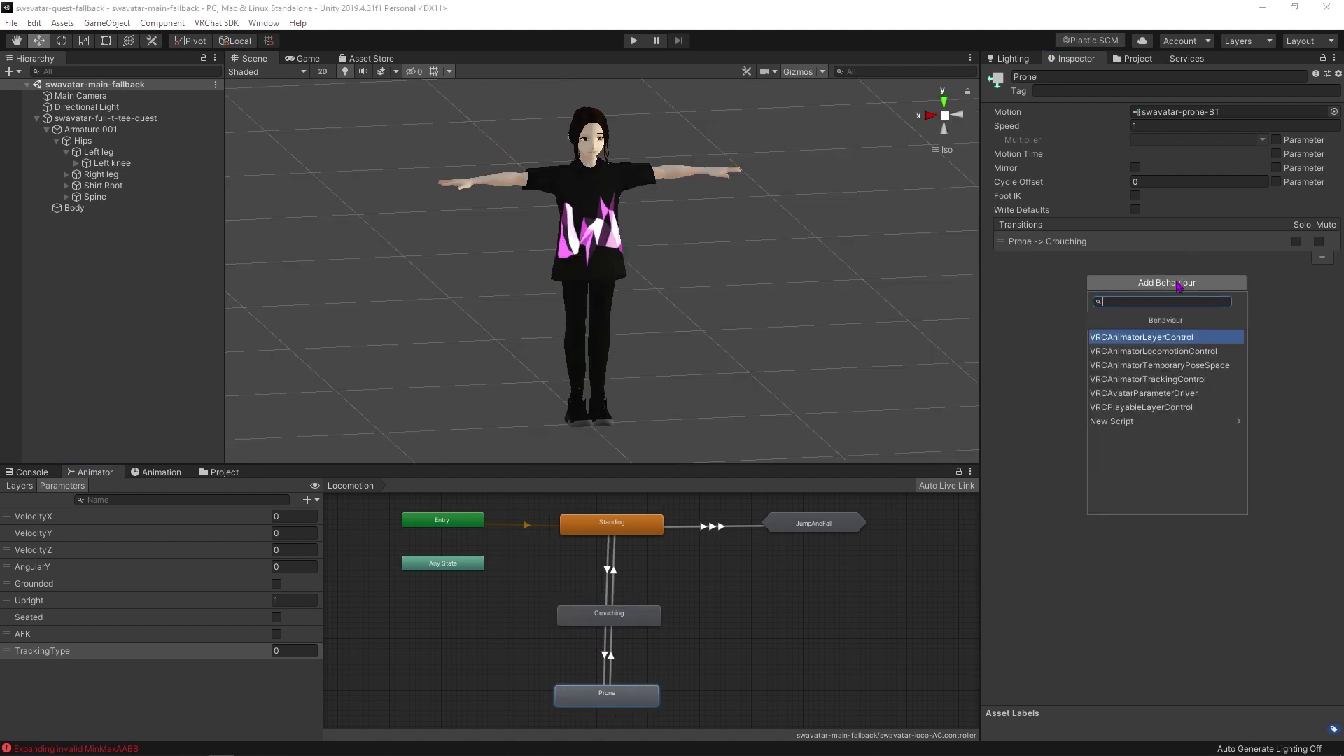
click(1175, 385)
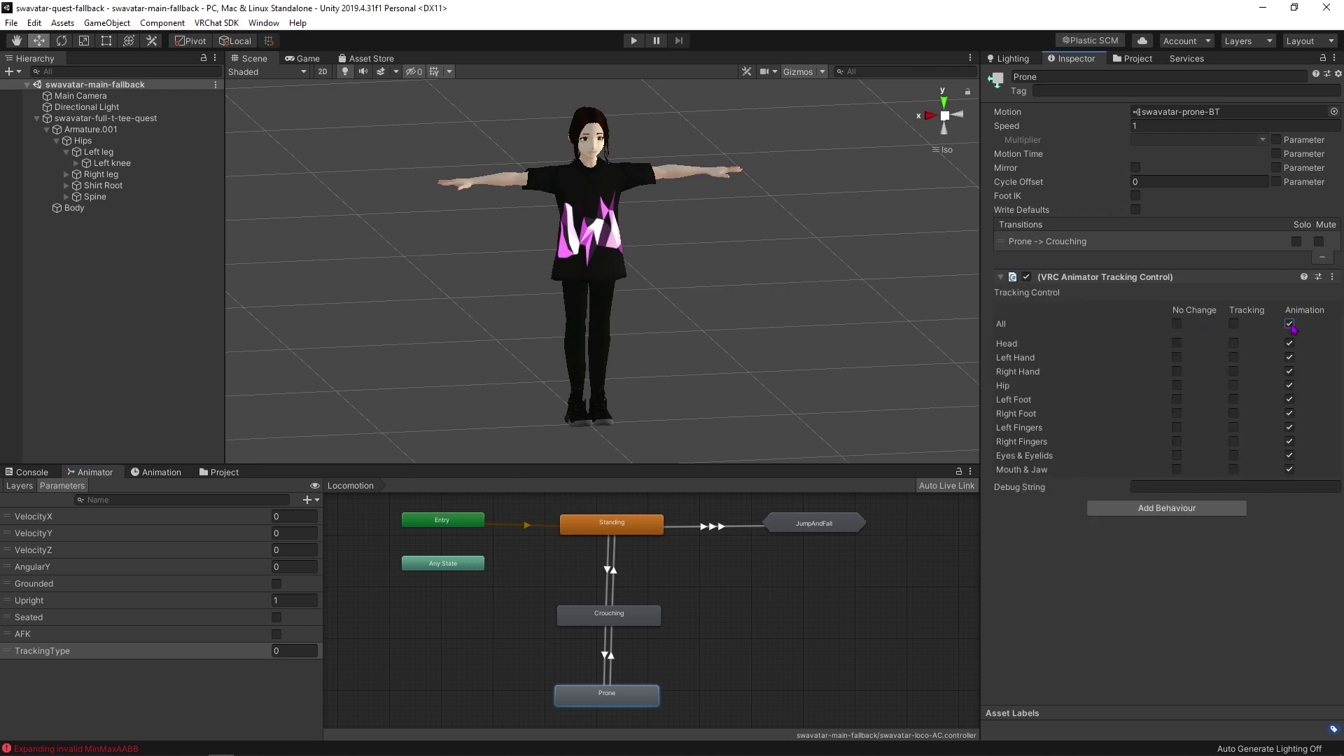
- Clear the controller of the Animator component on swavatar-full-t-tee-quest by setting it to None
alt+drag(625, 297, 580, 361)
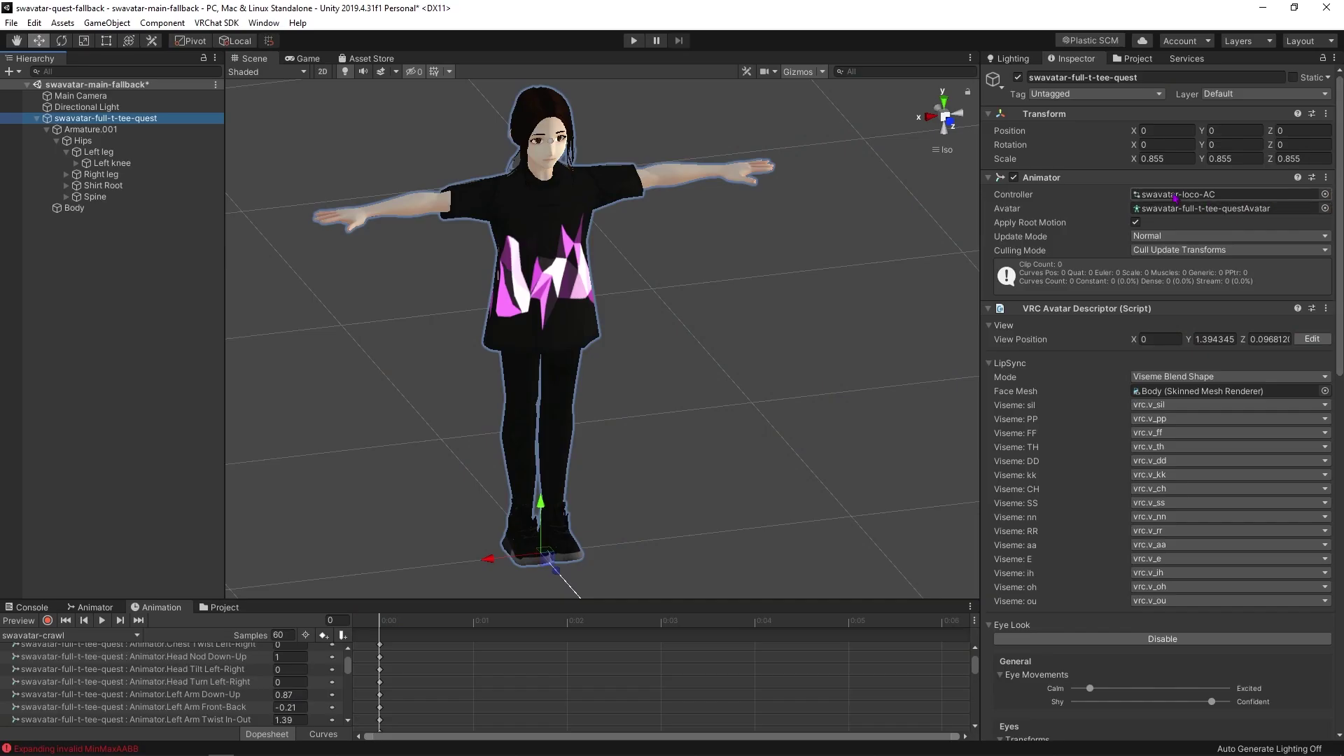
click(1324, 194)
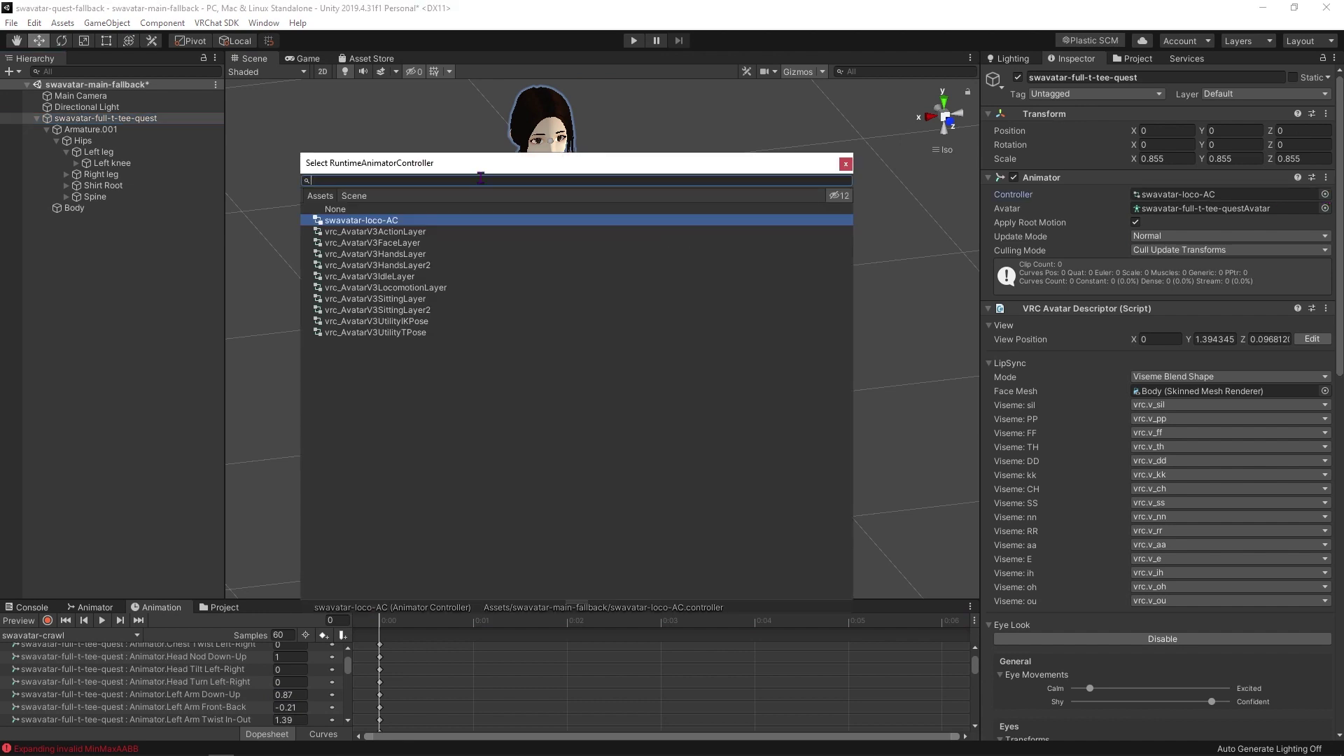
double_click(372, 209)
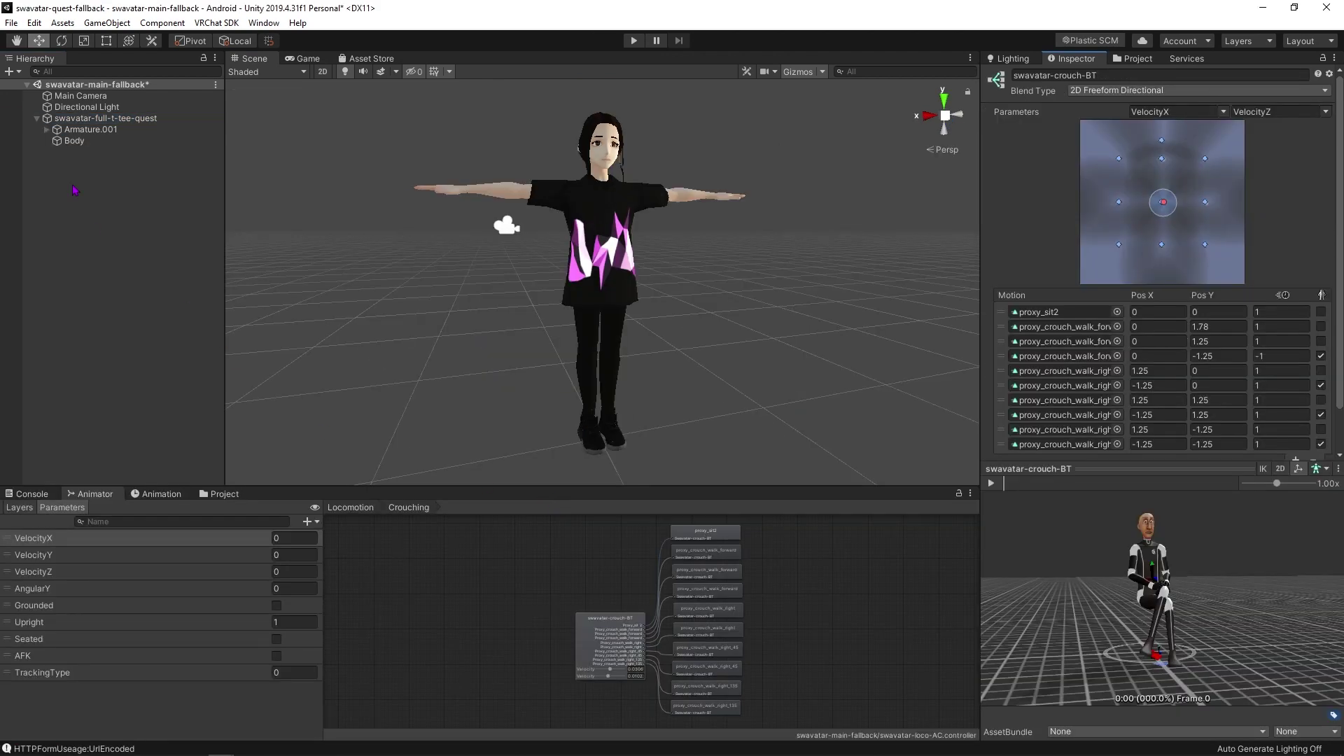
- Assign the swavatar-loco-AC controller to the Base playable layer in the VRC Avatar Descriptor of swavatar-full-t-tee-quest
click(81, 119)
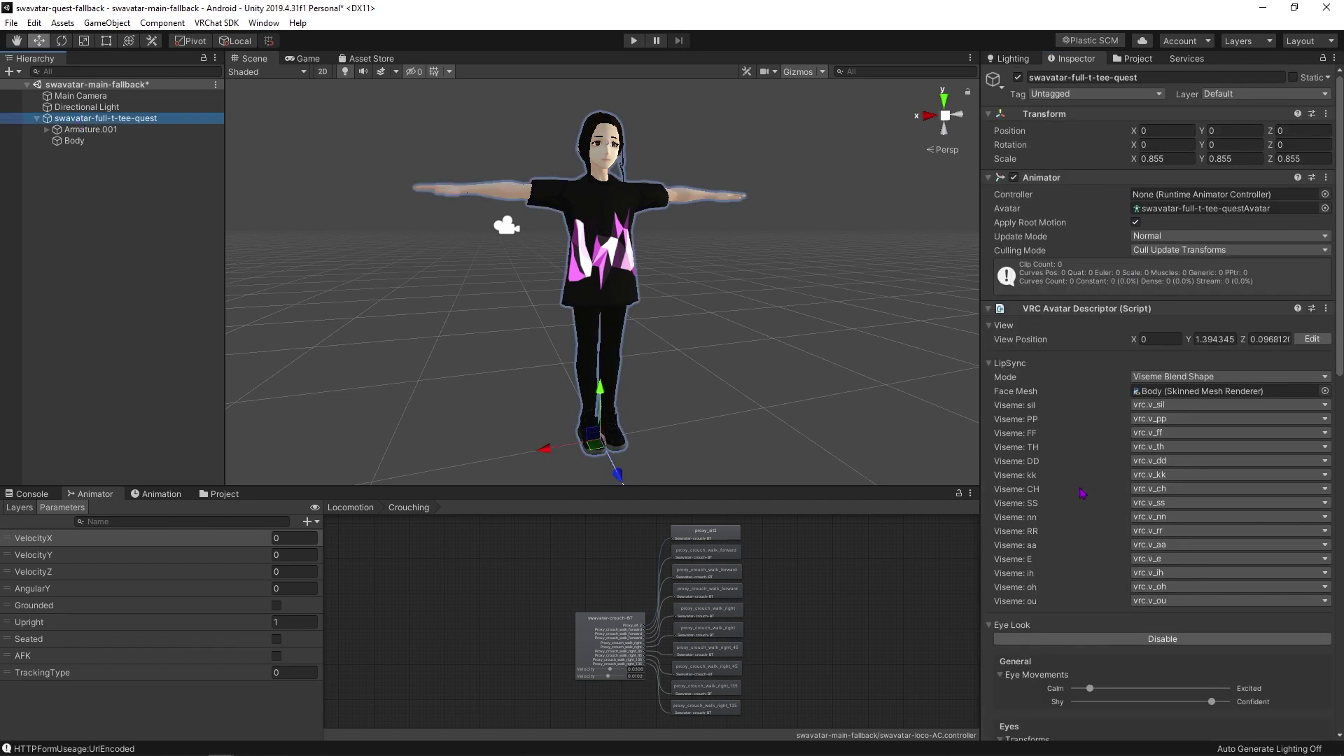
scroll(1082, 493, down, 15)
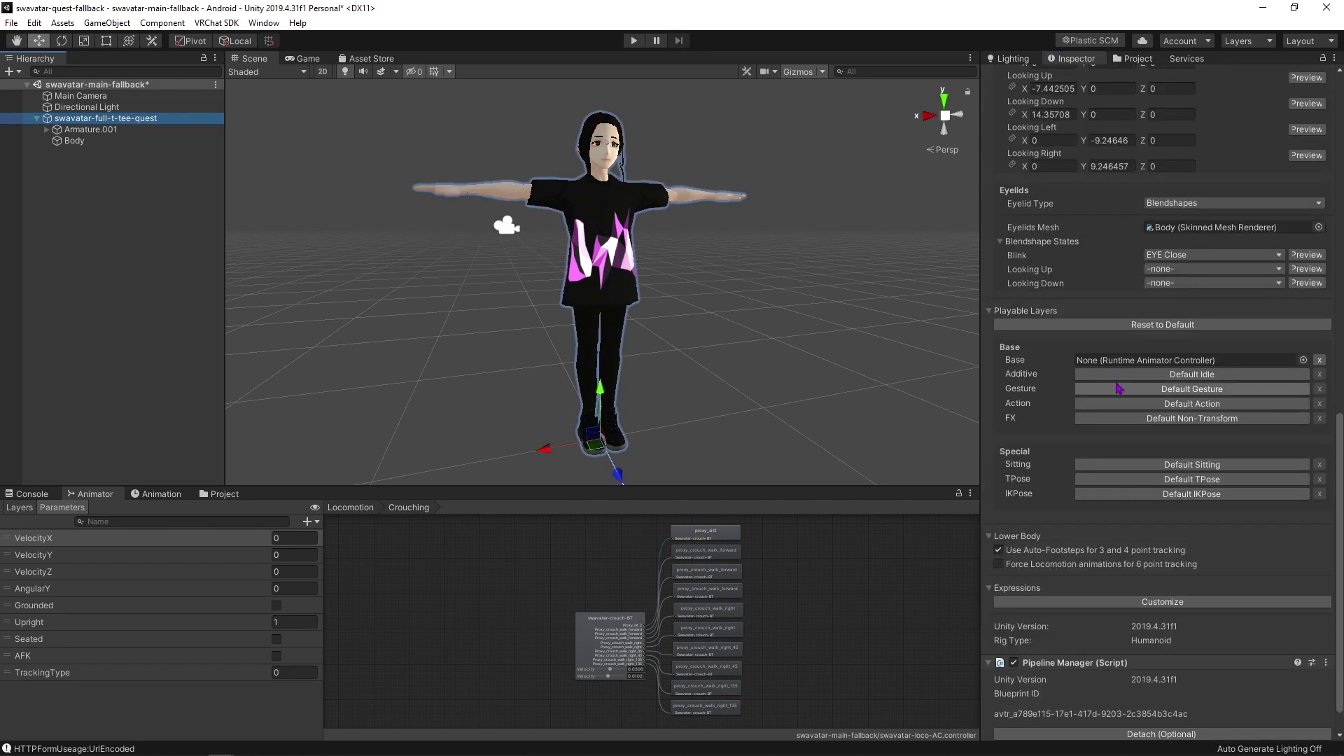
click(224, 493)
drag(545, 559, 1021, 442)
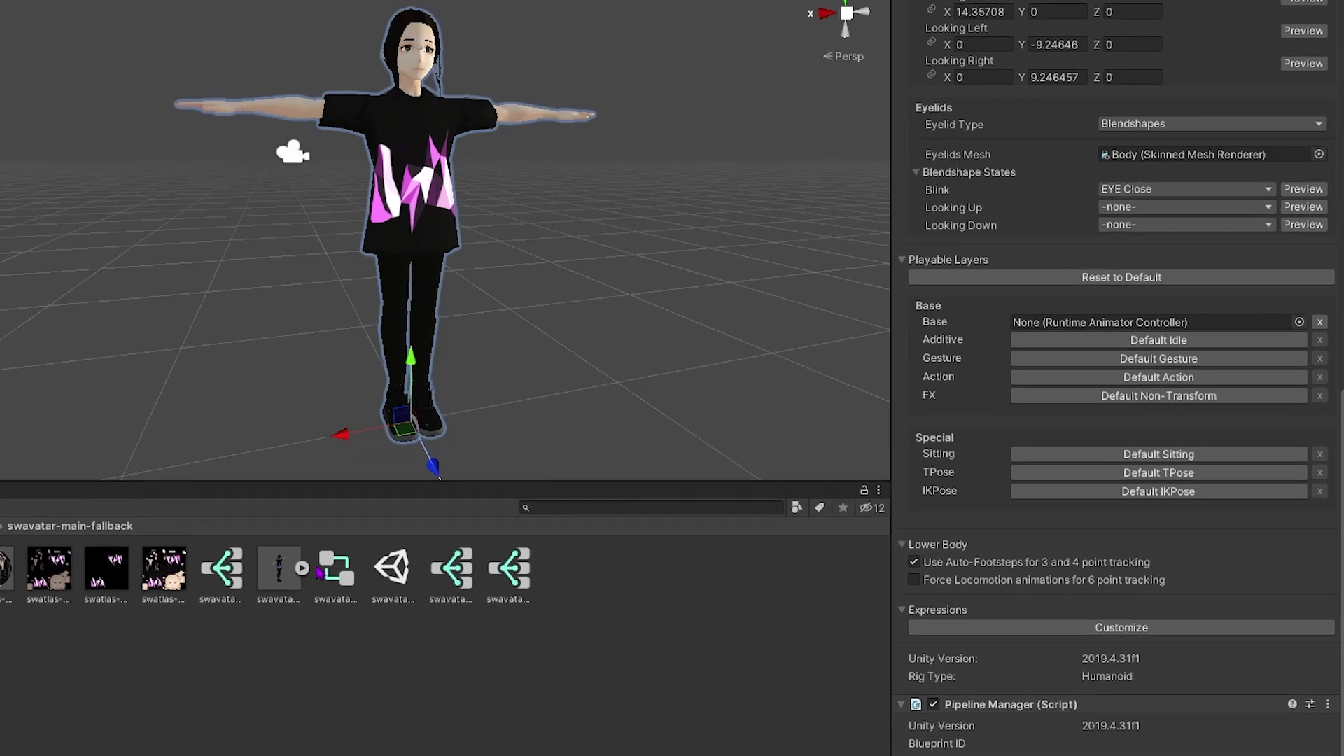
drag(882, 413, 1034, 299)
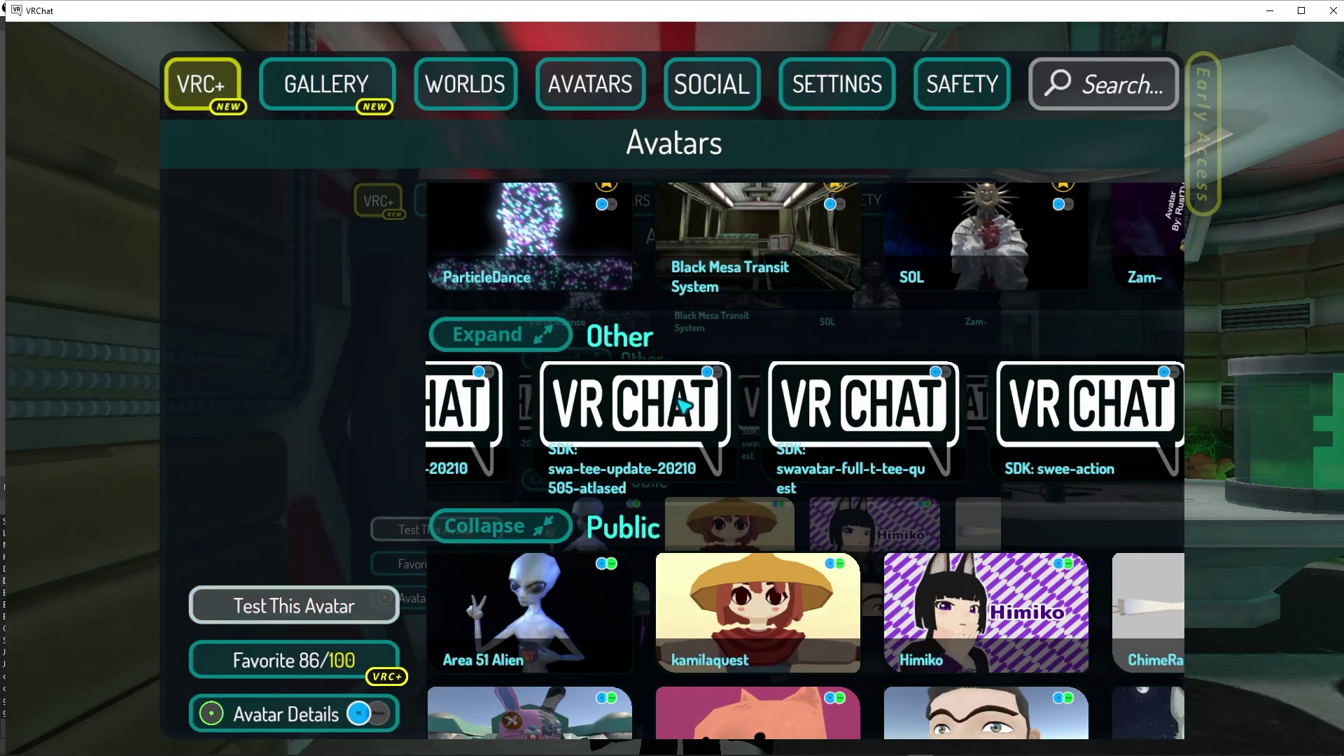
- Test the avatar in VRChat by moving around and switching between its standing, crouching and prone poses
key(w)
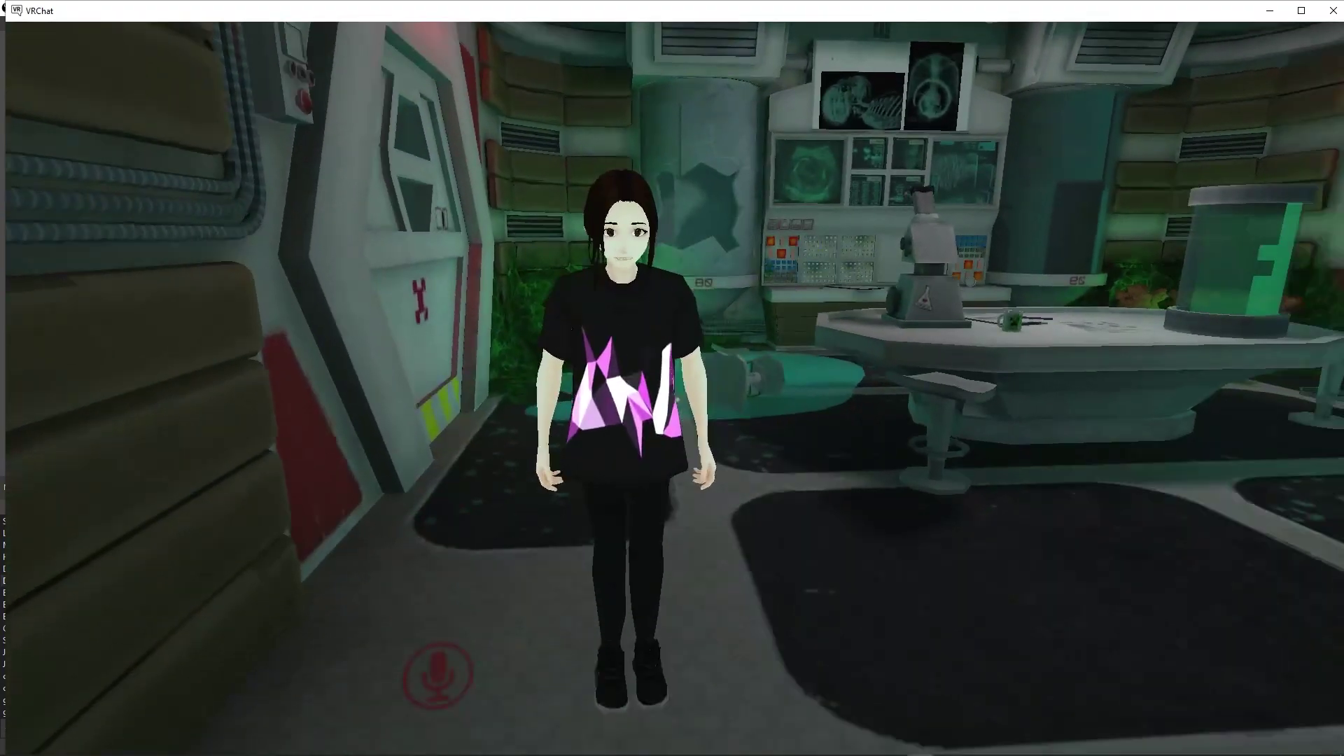
key(s)
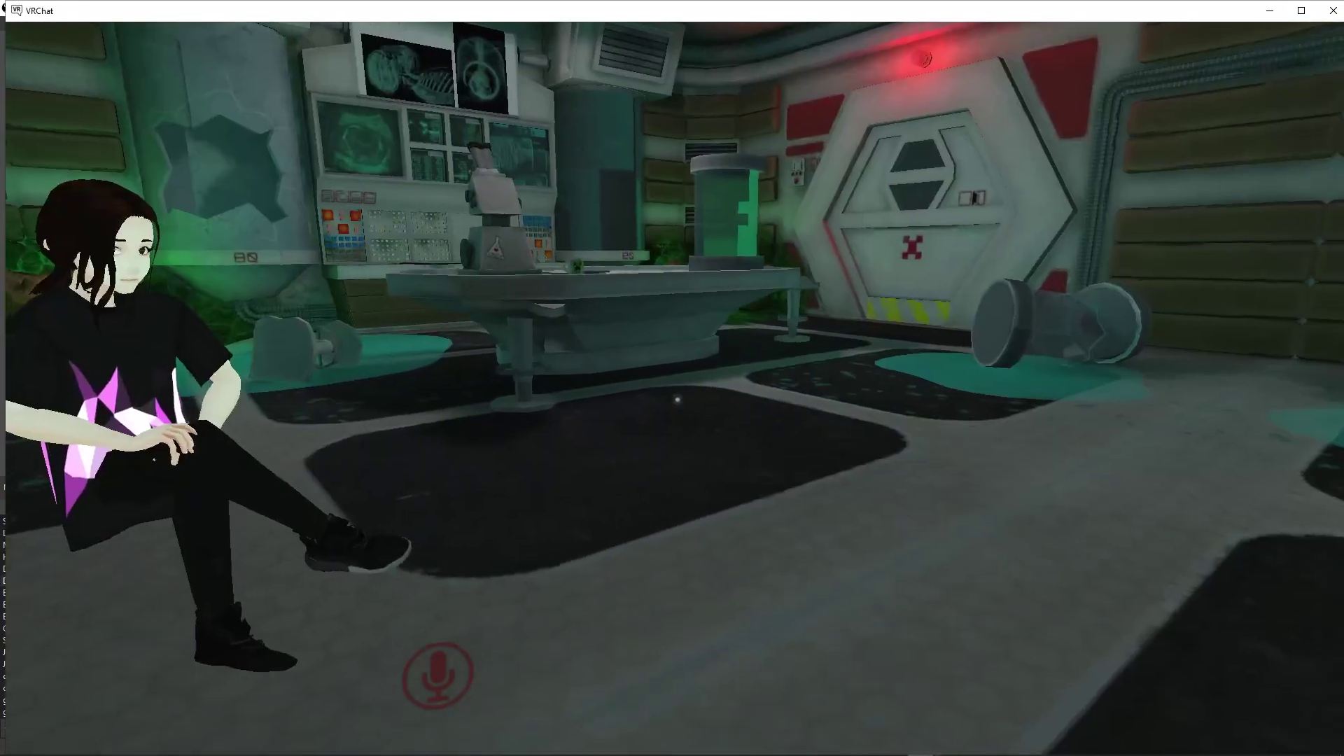
key(z)
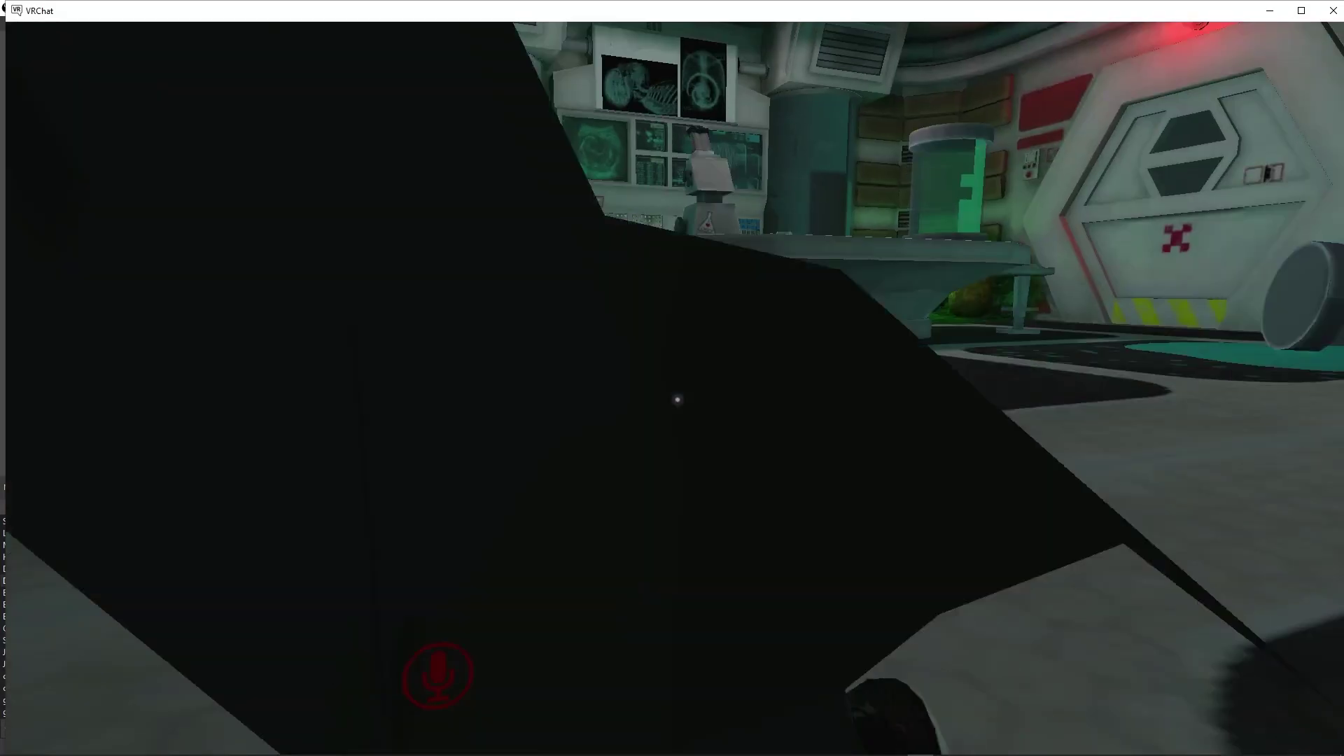
key(w)
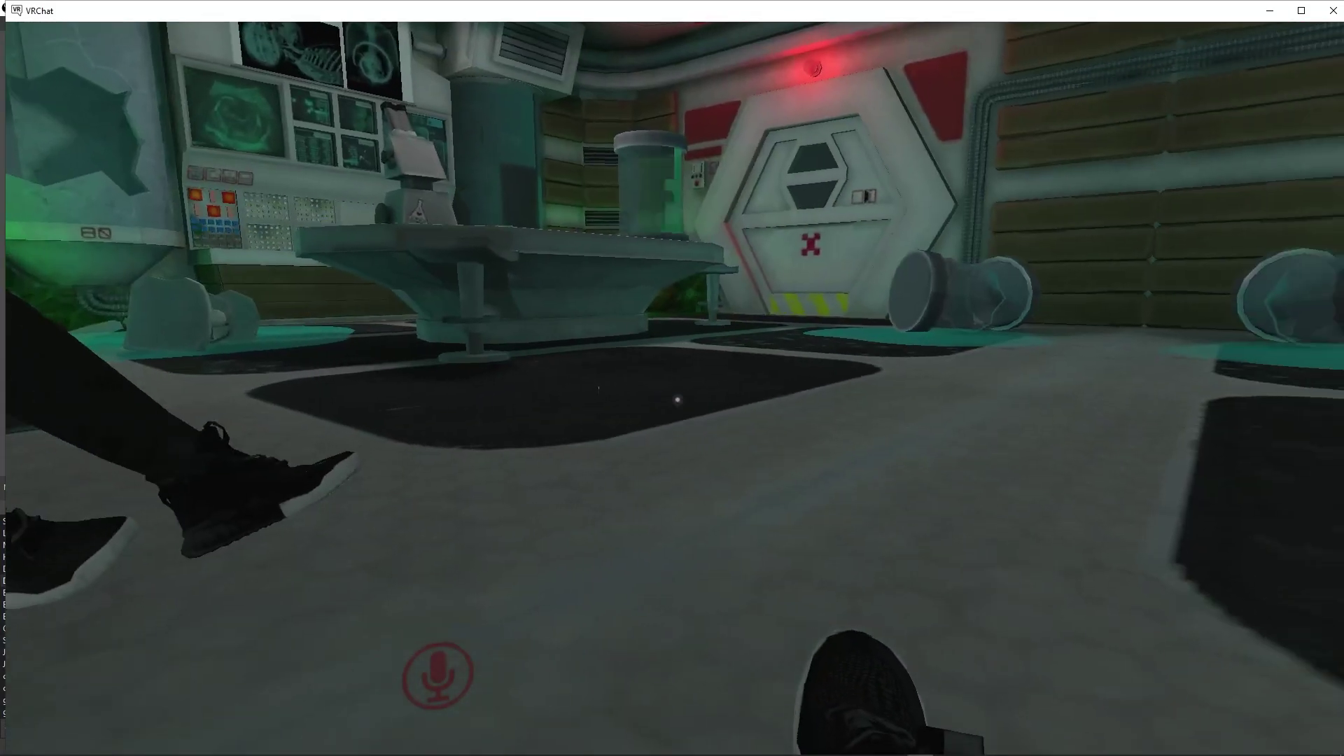